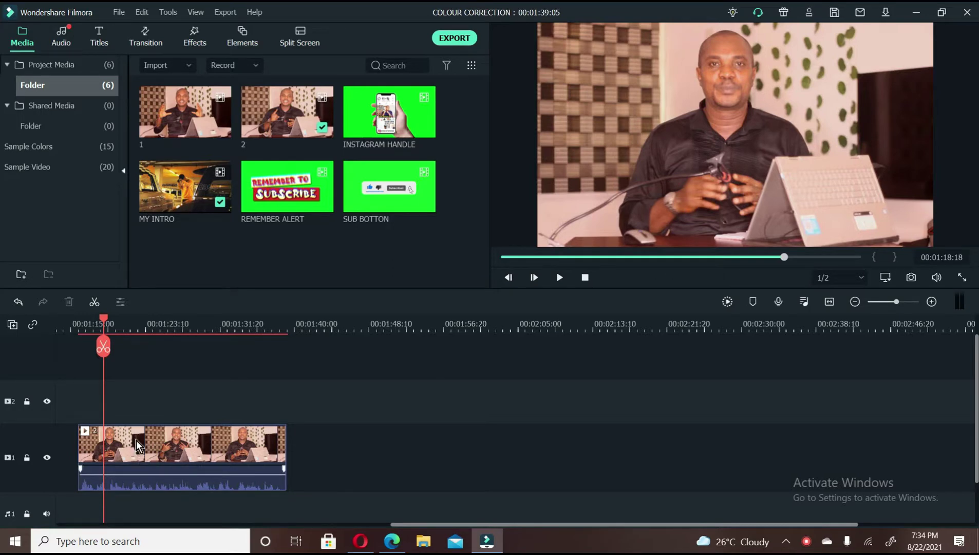
- Open the Advanced Color Correction window from the color settings of the clip on the timeline
double_click(131, 444)
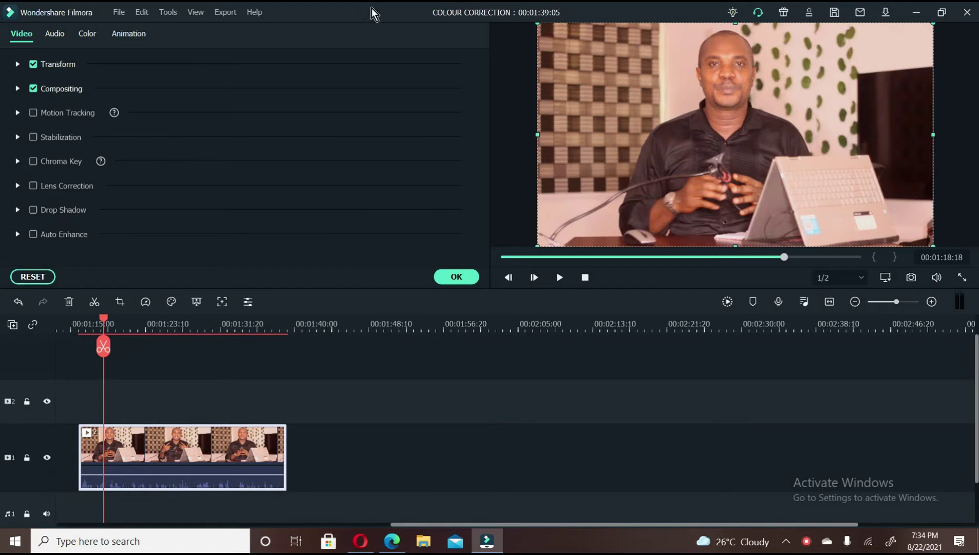
left_click(458, 276)
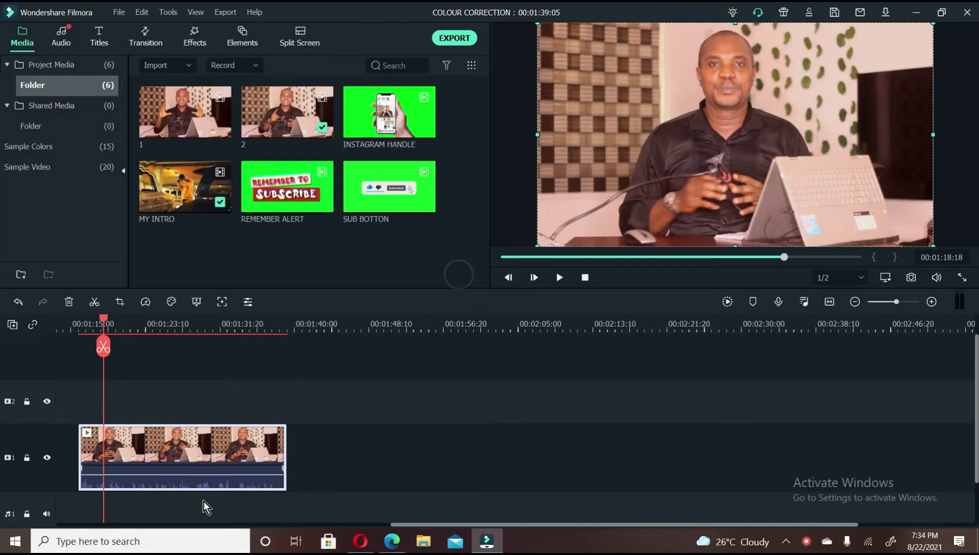
double_click(144, 445)
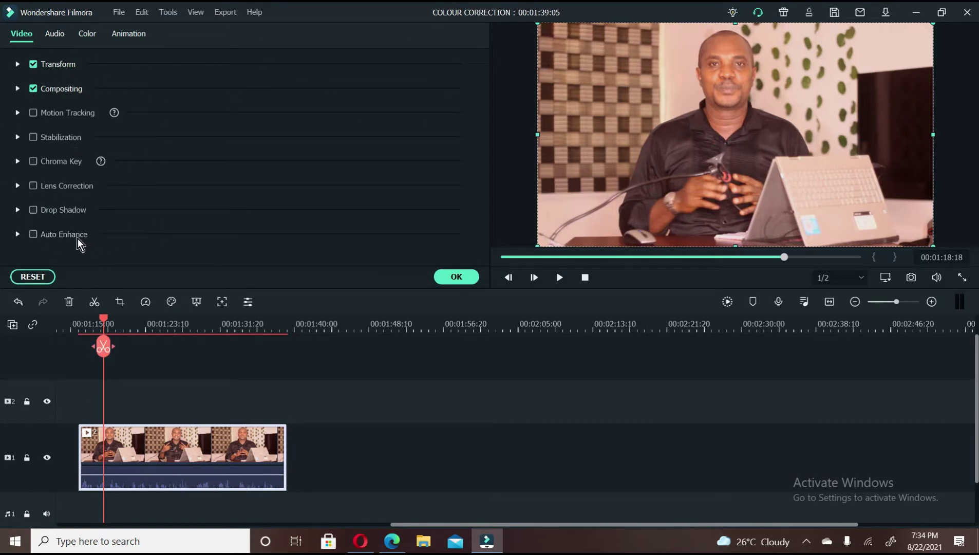
left_click(87, 33)
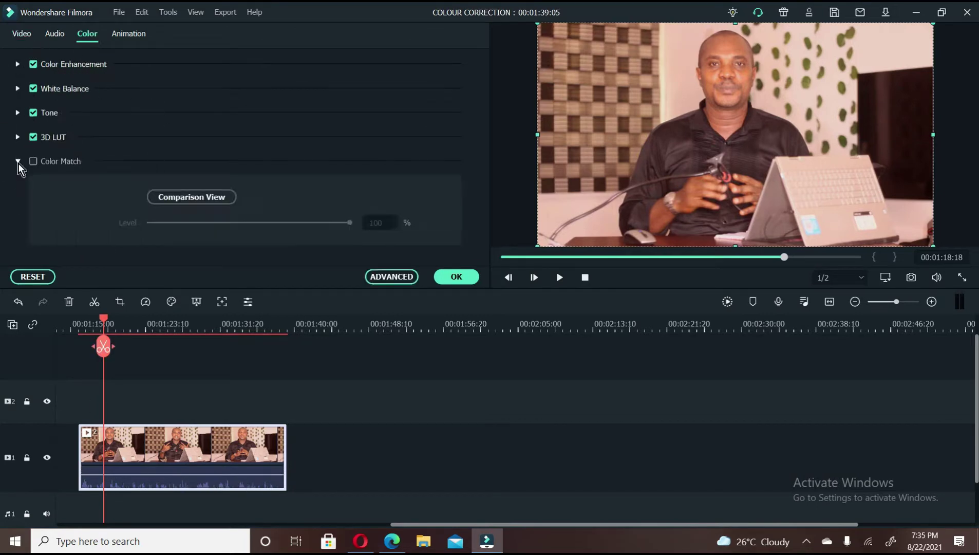
left_click(18, 161)
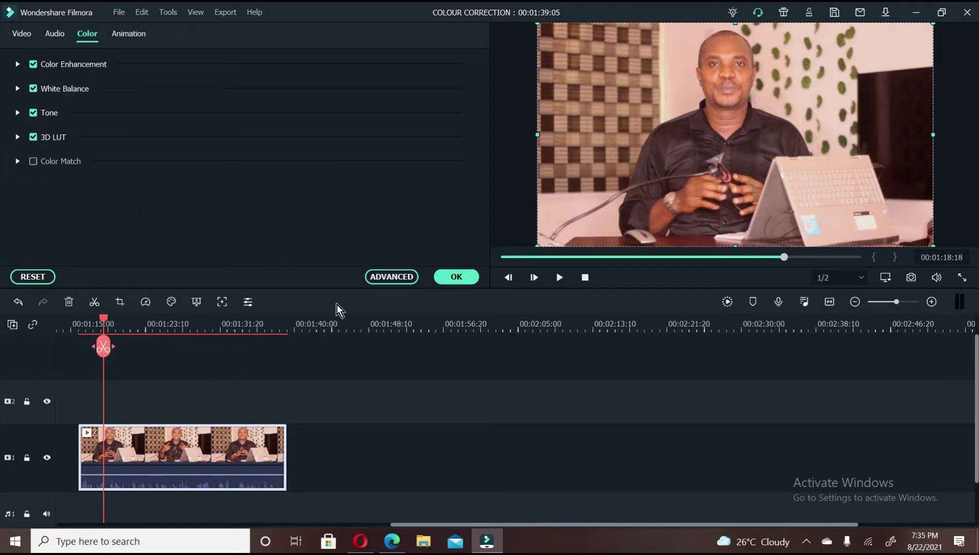
left_click(380, 277)
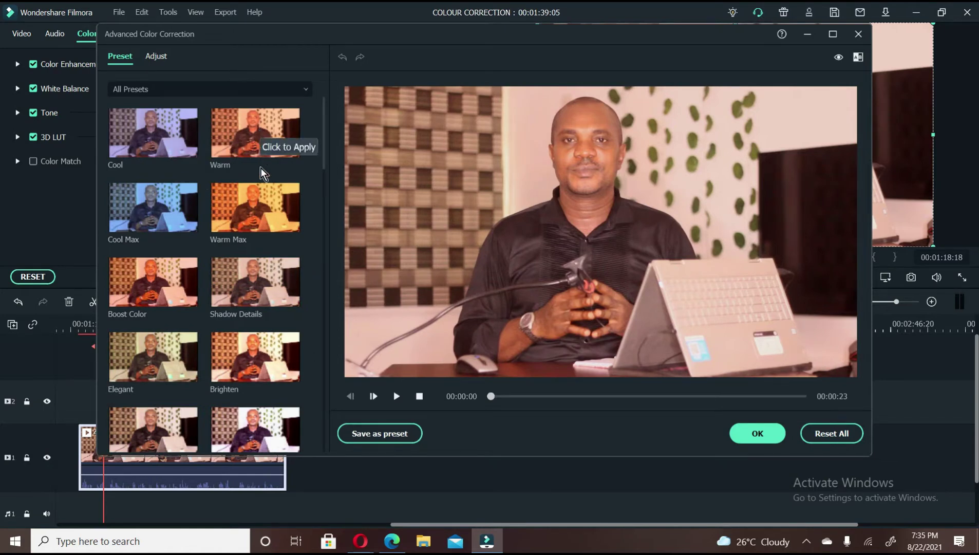
- Try the color presets Cool, Warm, Cool Max, Warm Max, Boost Color, Shadow Details, Elegant, Brighten, Darken and Fantasy on the clip
left_click(138, 141)
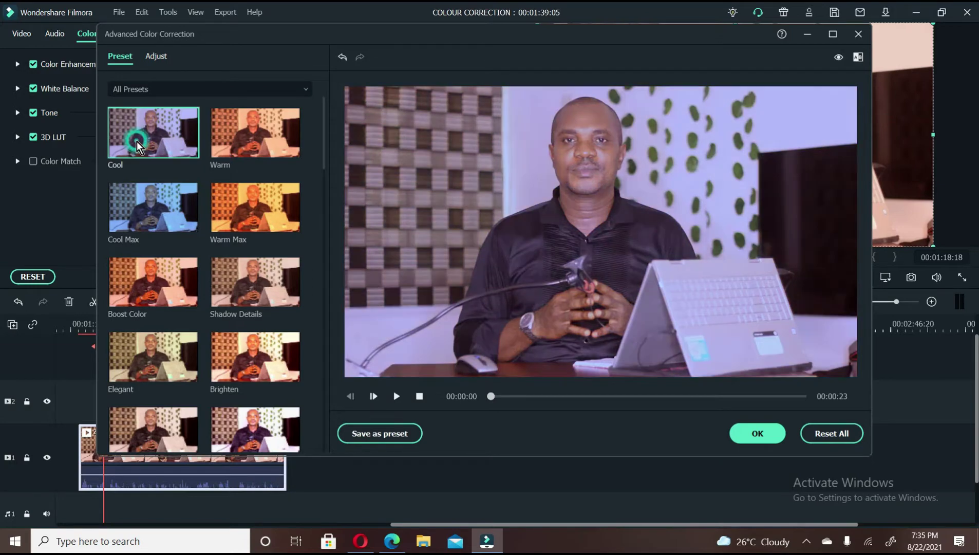
left_click(240, 146)
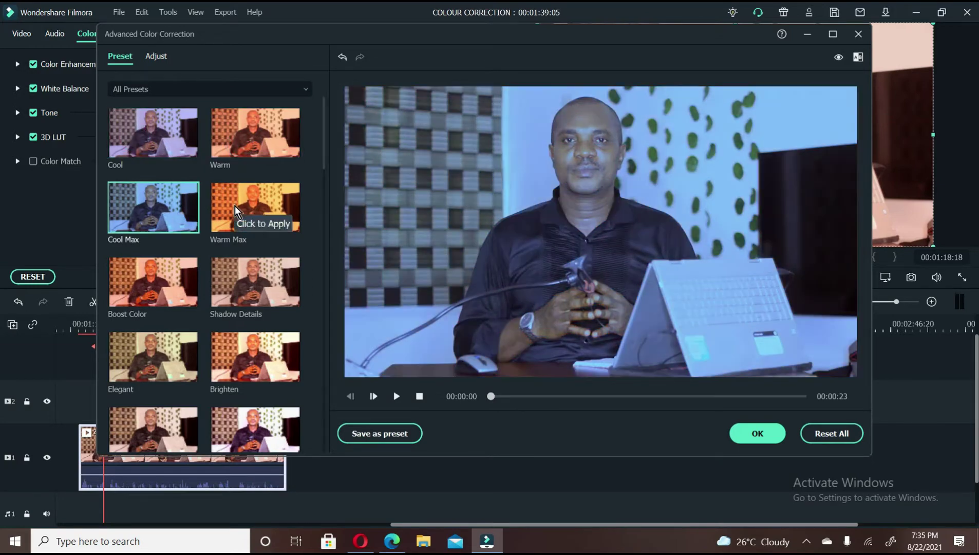
left_click(234, 206)
left_click(154, 270)
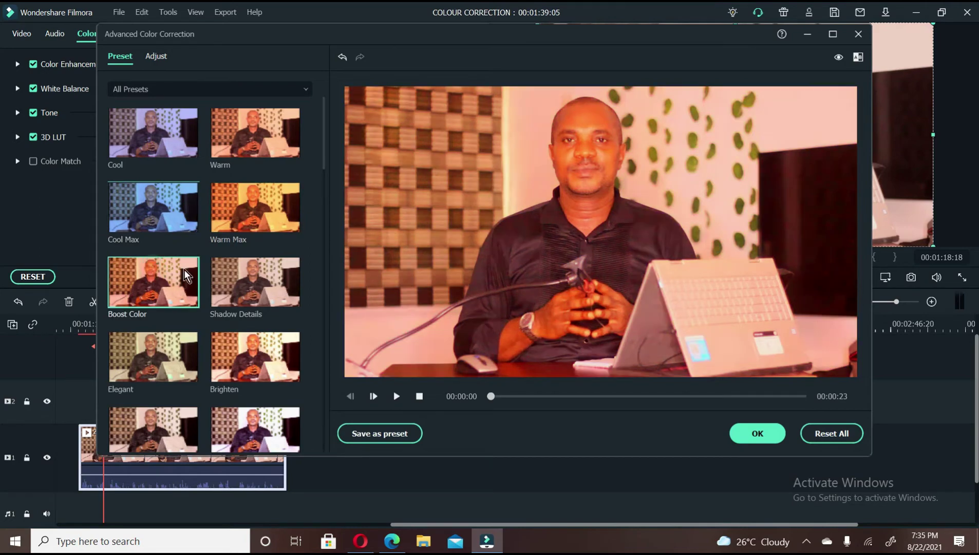
left_click(238, 275)
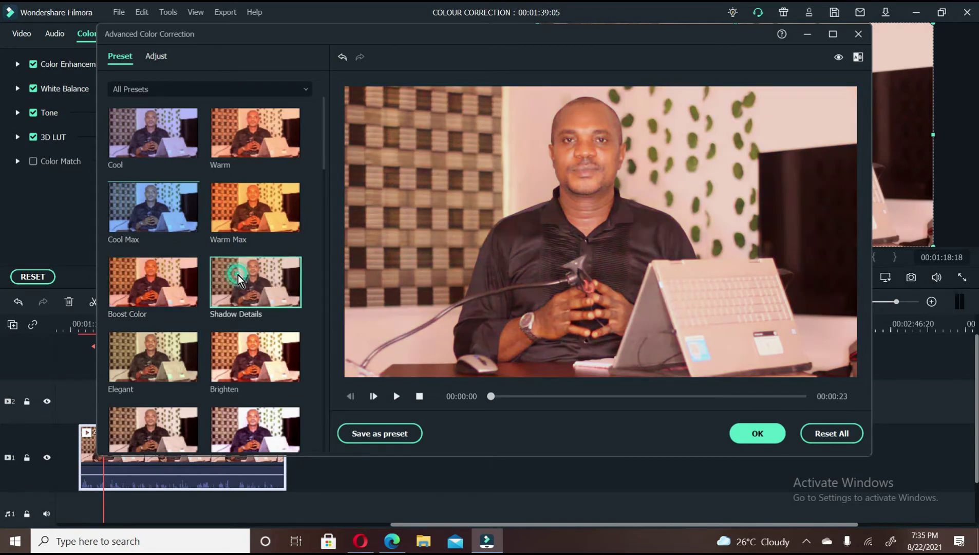
left_click(132, 368)
left_click(245, 354)
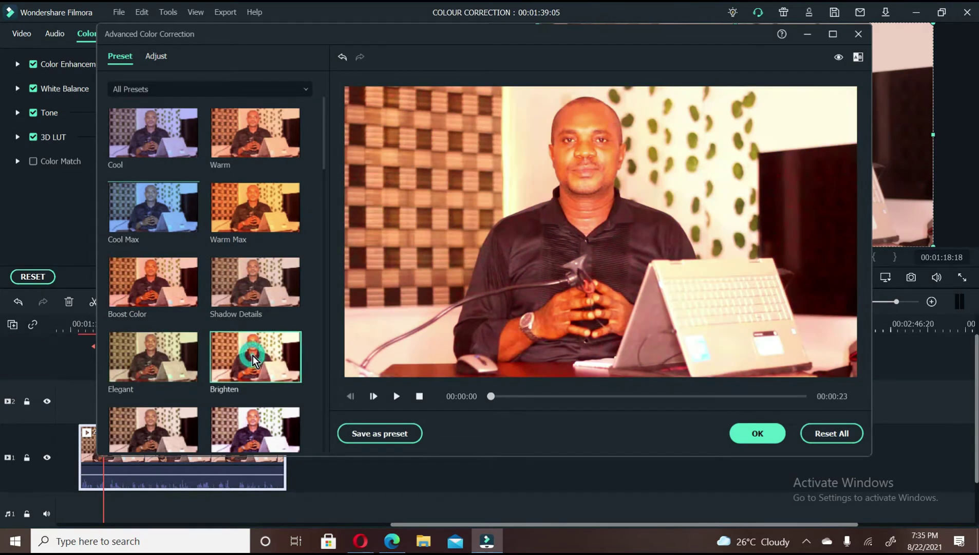
left_click(154, 424)
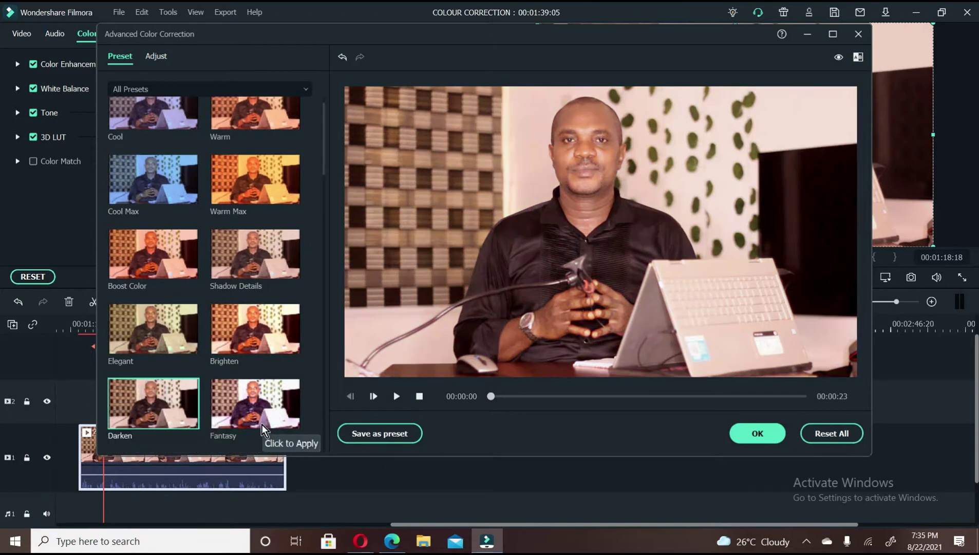
left_click(258, 400)
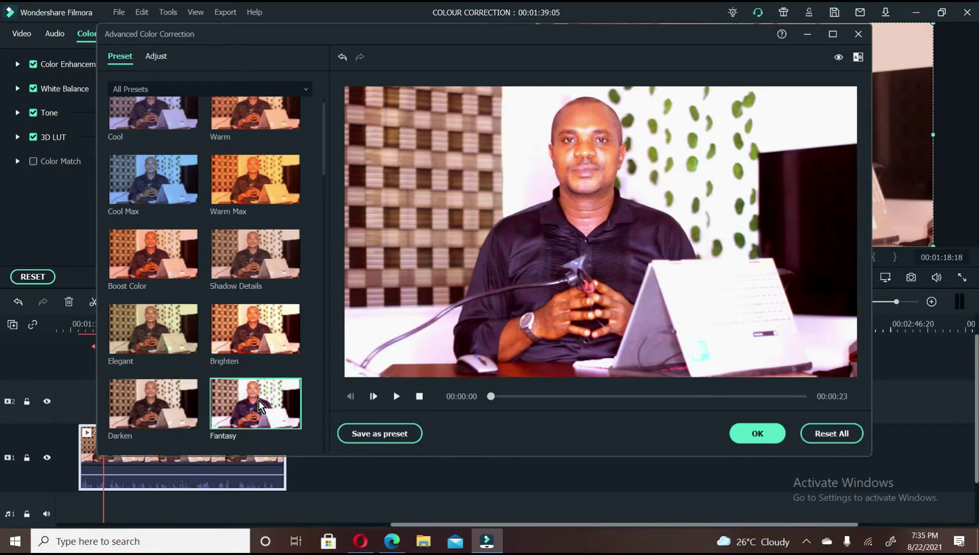
- Try the Film Stock, Epic, Polaroid, Black&White, Old Film and Blockbuster color presets on the clip
scroll(231, 369, "down", 4)
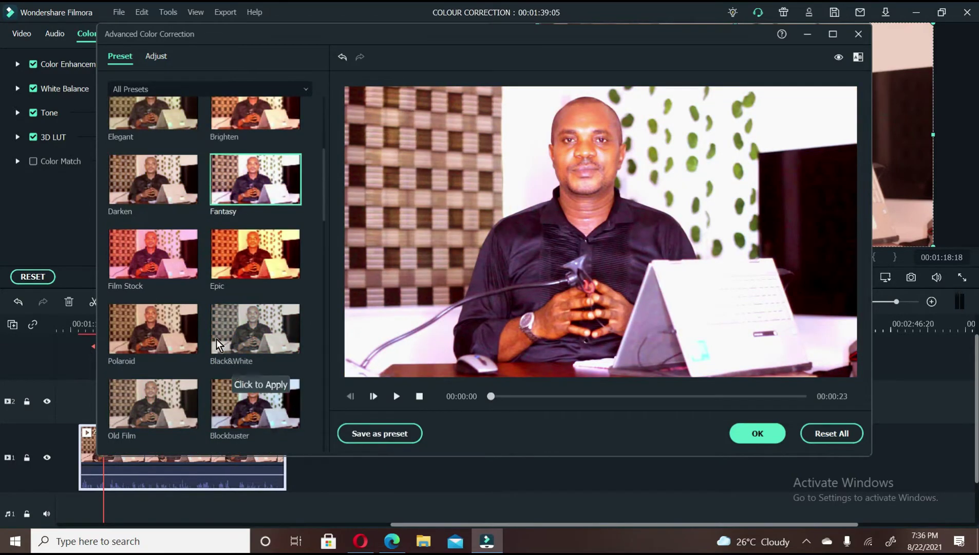
left_click(154, 254)
left_click(246, 250)
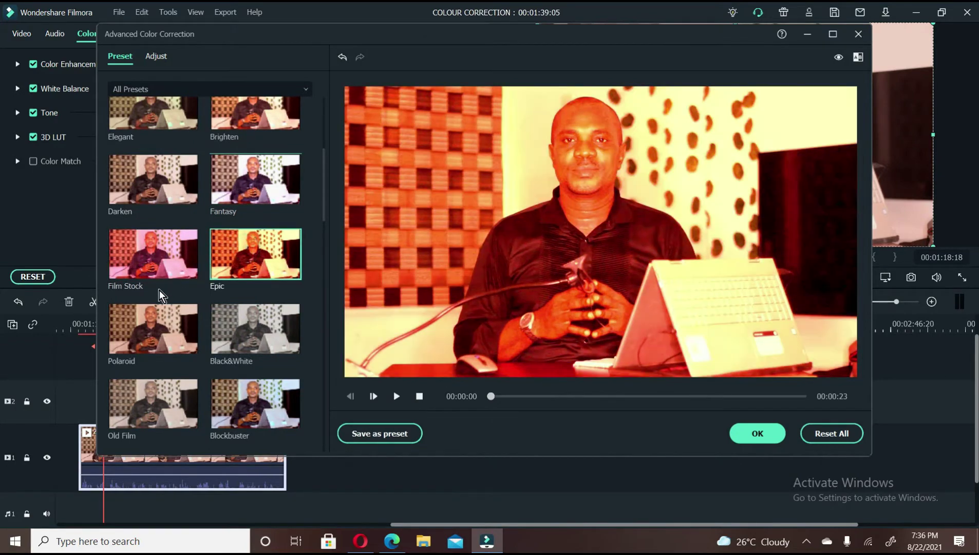
left_click(143, 324)
left_click(241, 324)
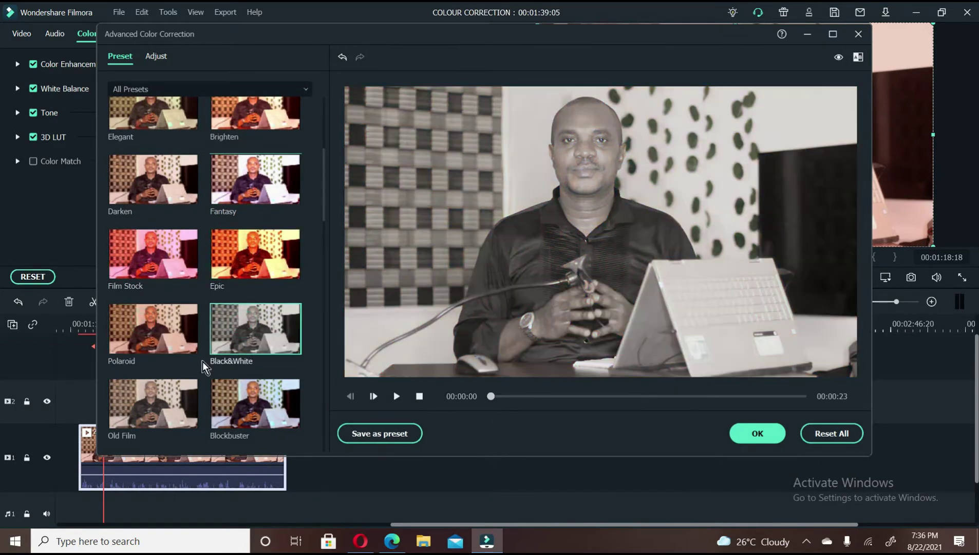
left_click(153, 414)
left_click(269, 395)
- Try the Lomo, Jungle, Vignette Classic and Vignette 2 presets, and leave the clip's color settings without applying any preset
scroll(253, 293, "down", 4)
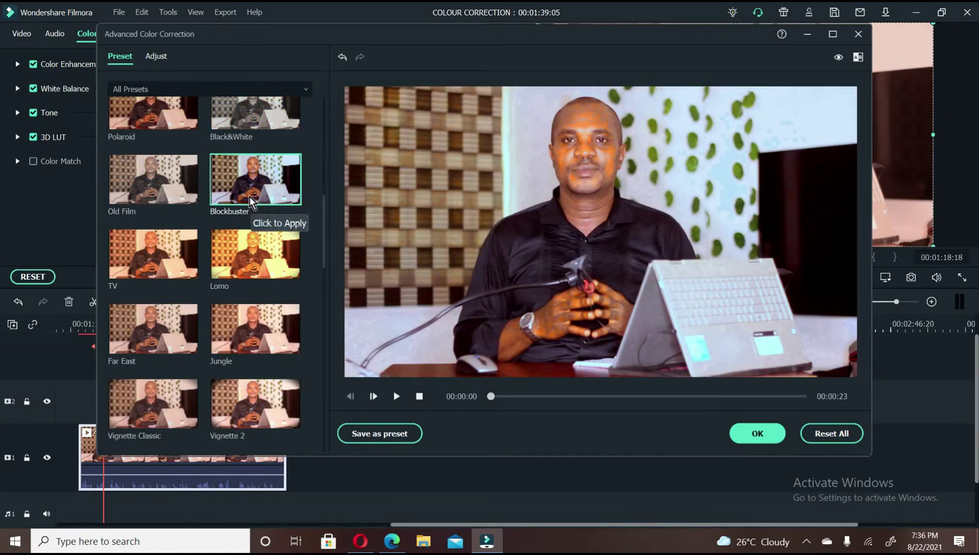
left_click(259, 246)
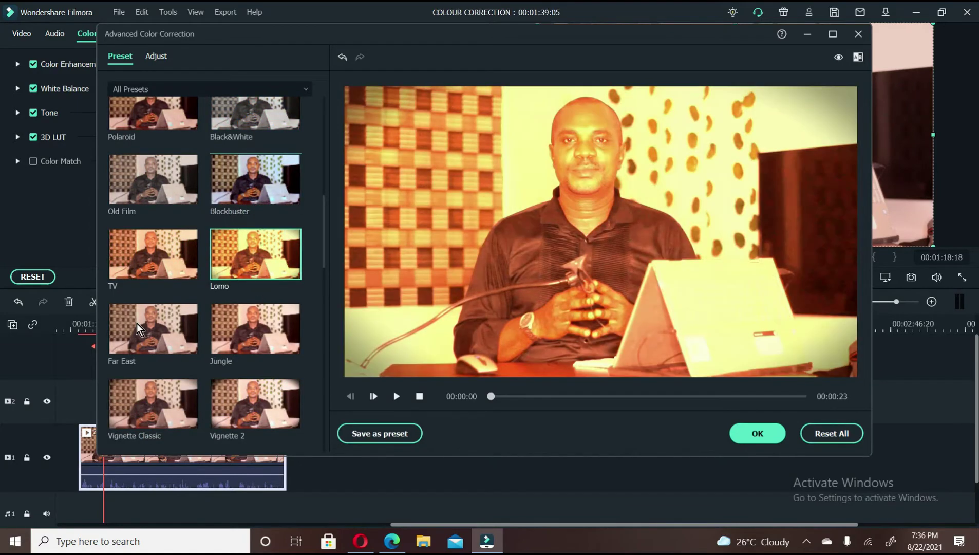
left_click(259, 330)
left_click(166, 414)
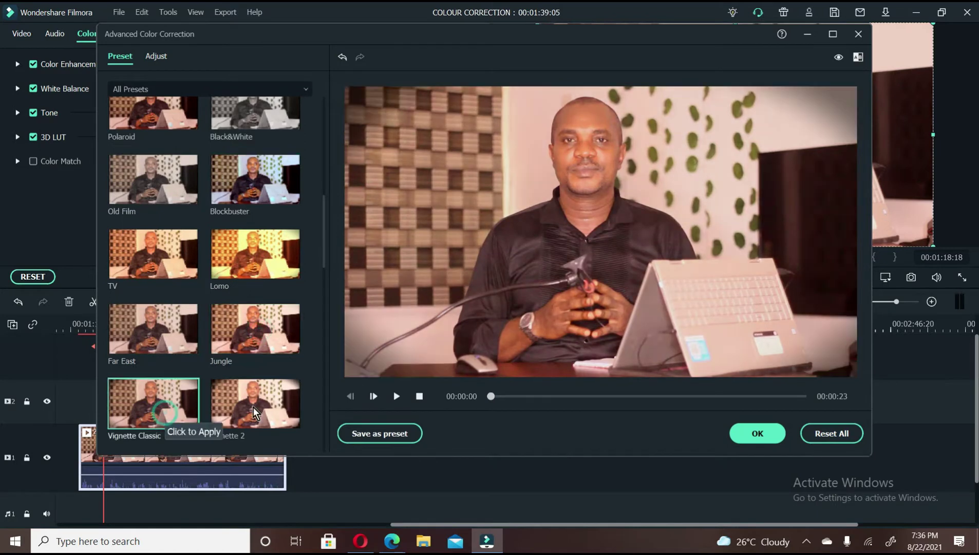
left_click(254, 408)
scroll(246, 310, "down", 6)
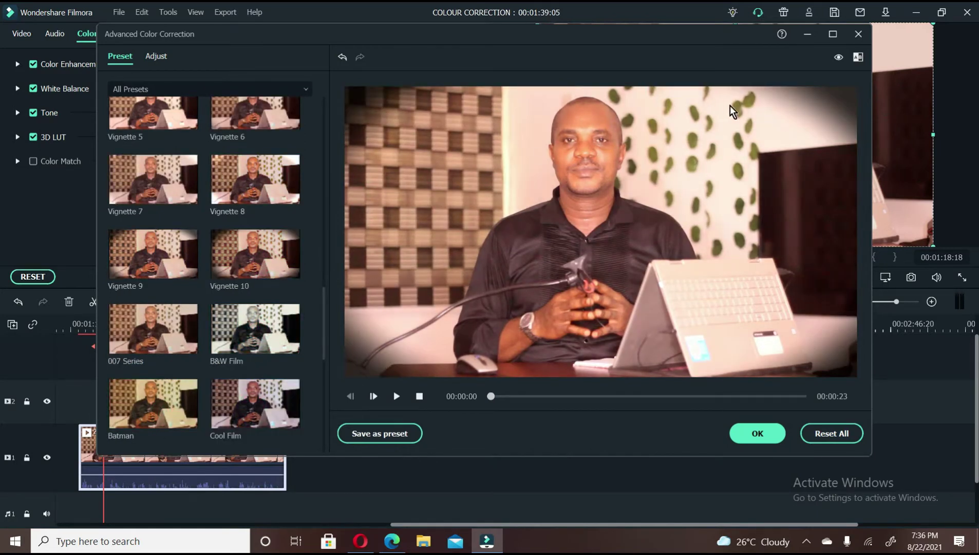
left_click(858, 35)
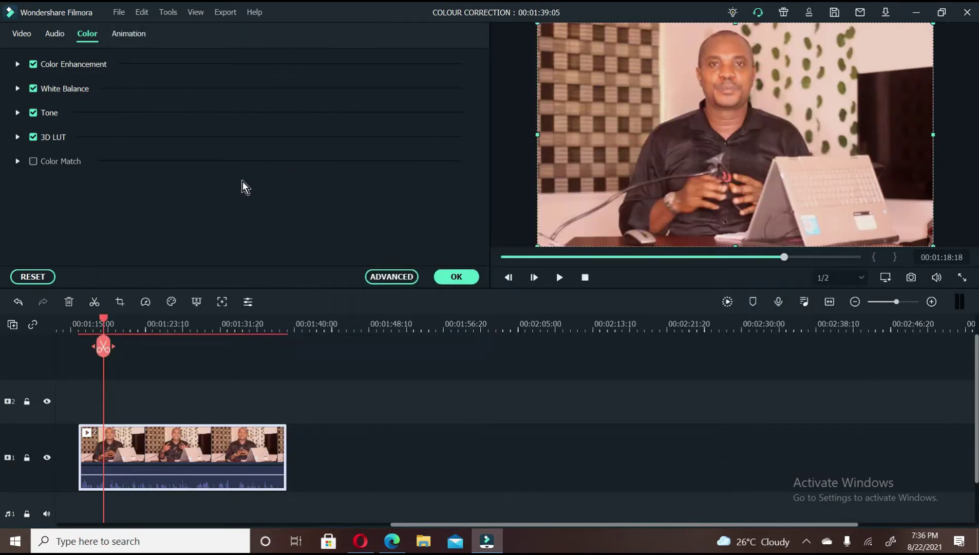
left_click(464, 280)
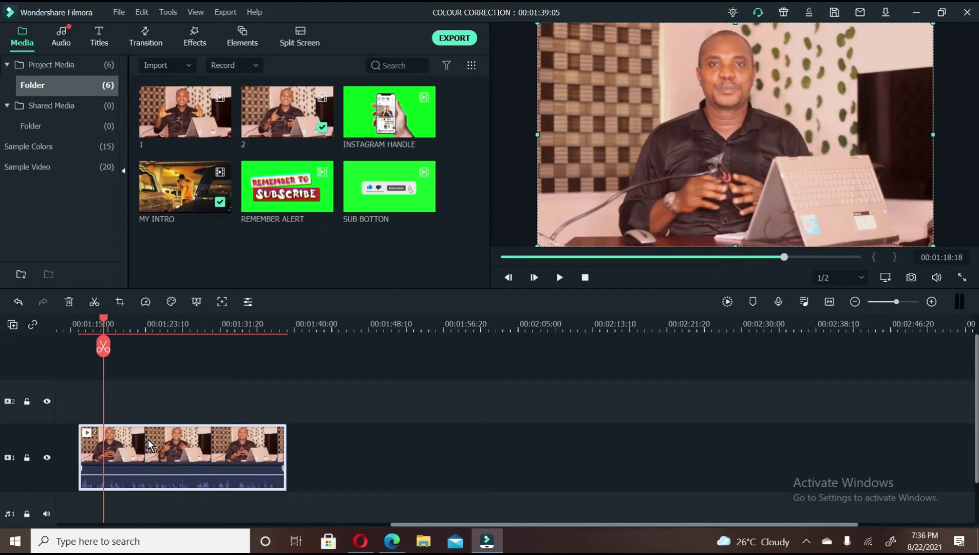
- Preview the Cool Film LUT from the Blockbuster group of the included LUT effects
left_click(196, 42)
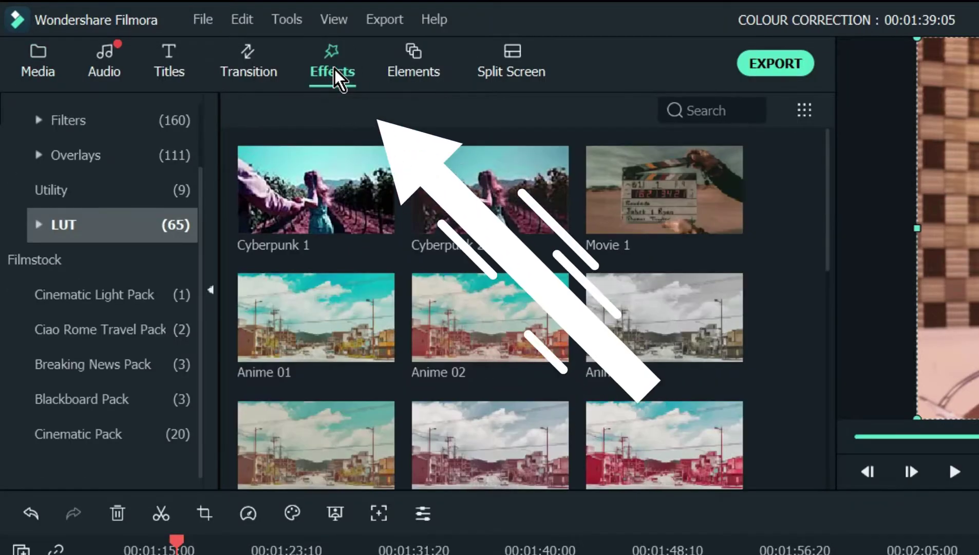
scroll(94, 124, "up", 2)
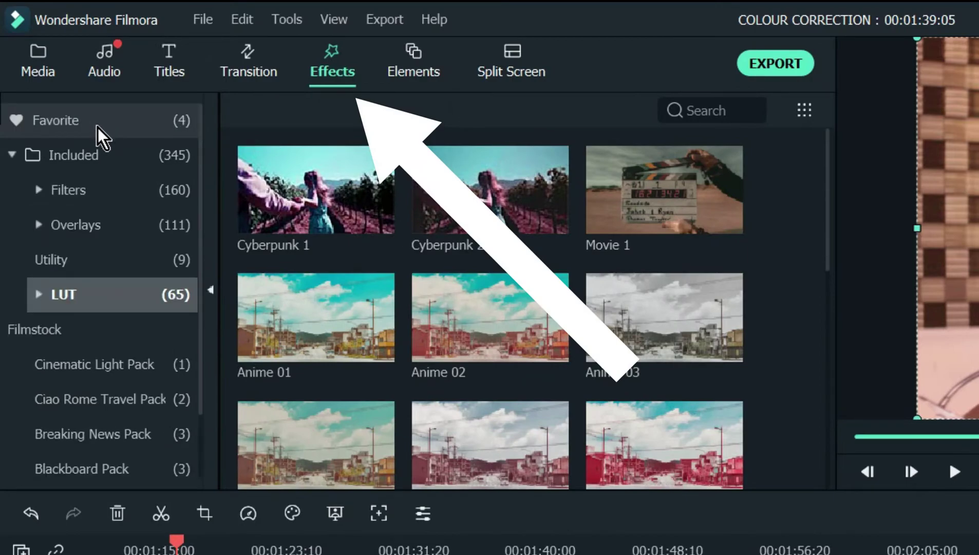
left_click(94, 155)
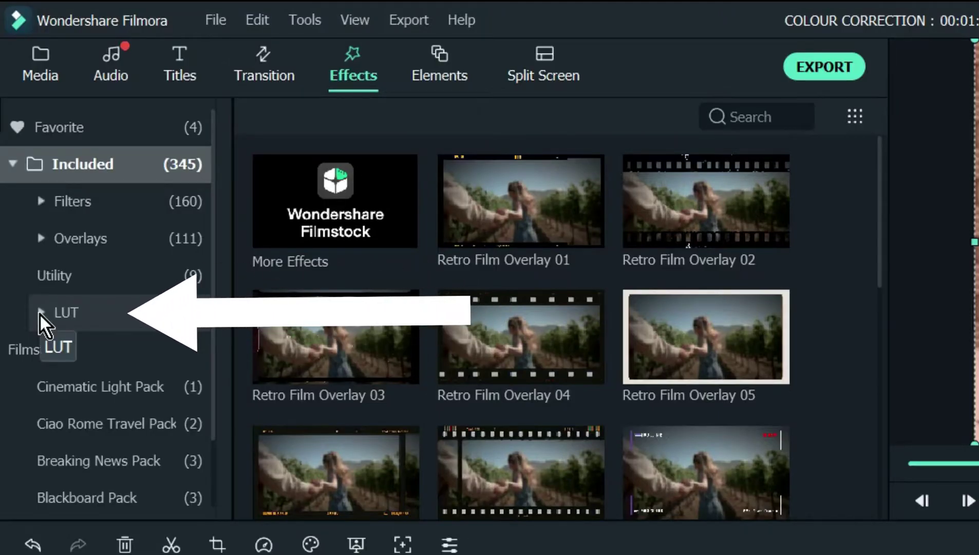
left_click(40, 313)
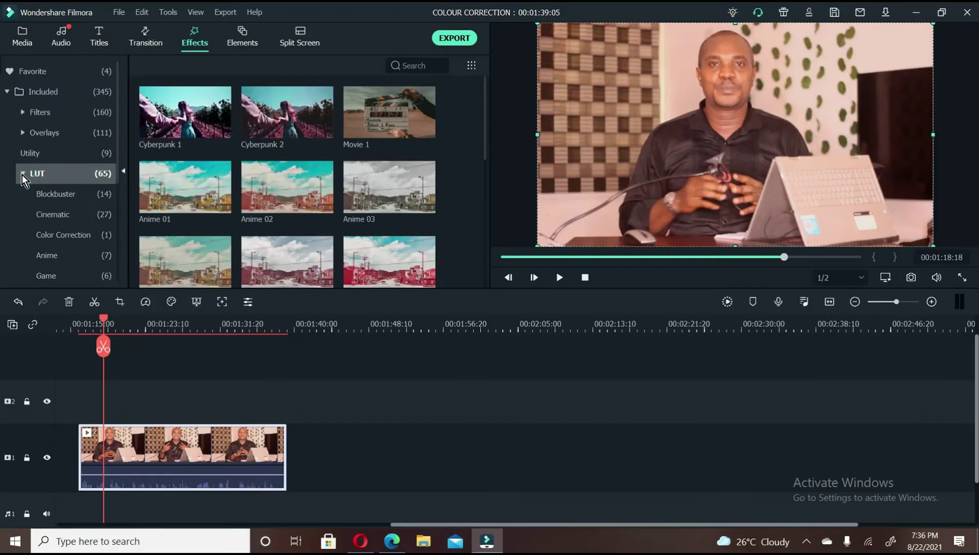
left_click(62, 195)
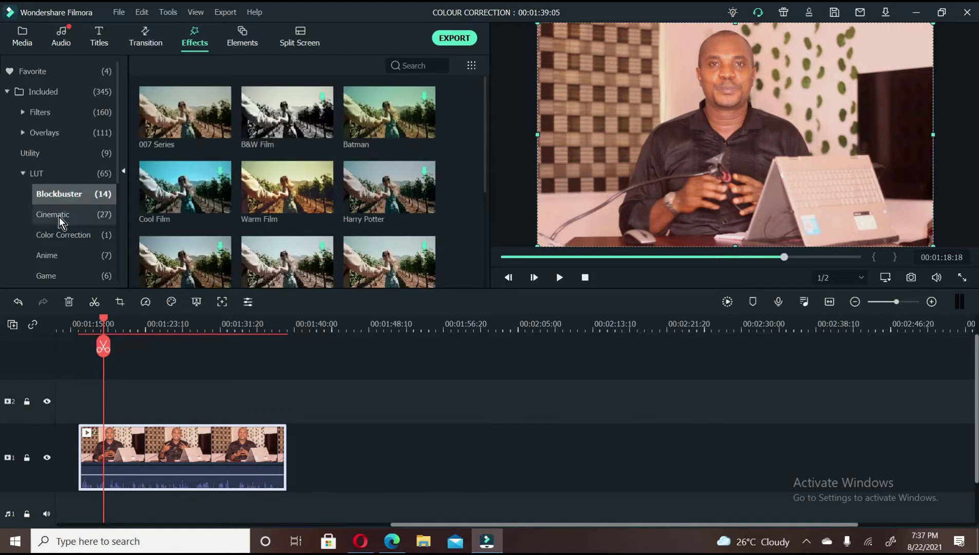
left_click(198, 195)
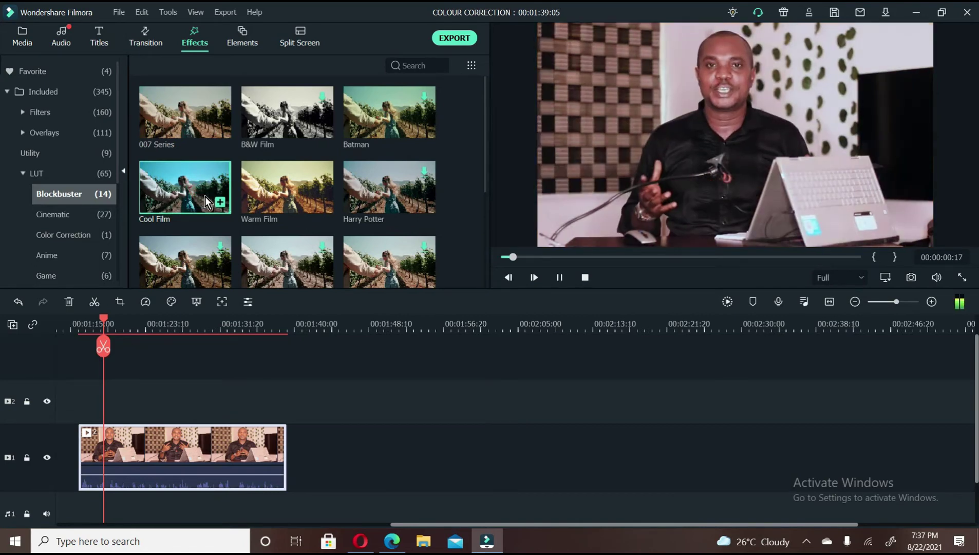
left_click(560, 278)
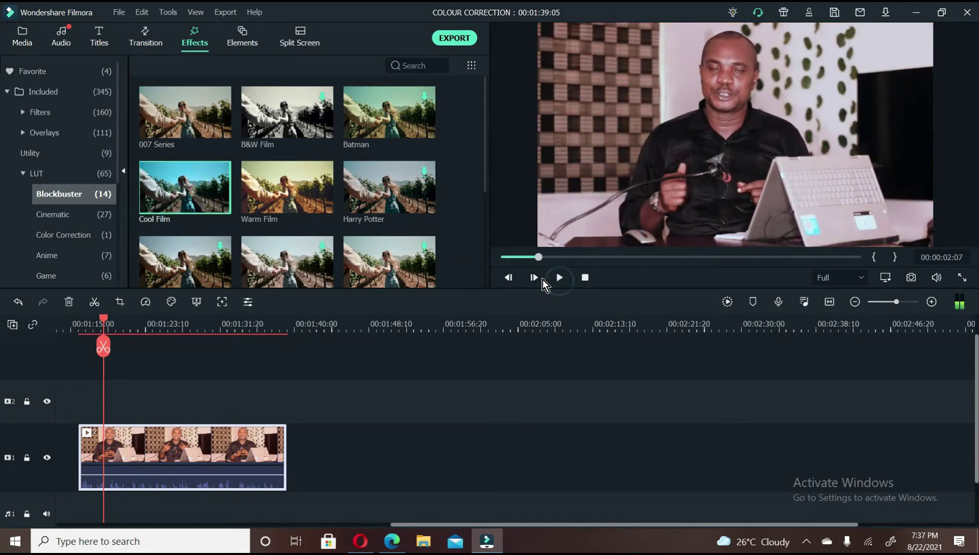
- Preview several LUTs from the Cinematic group, including Movie 4, and pause the playback
left_click(65, 215)
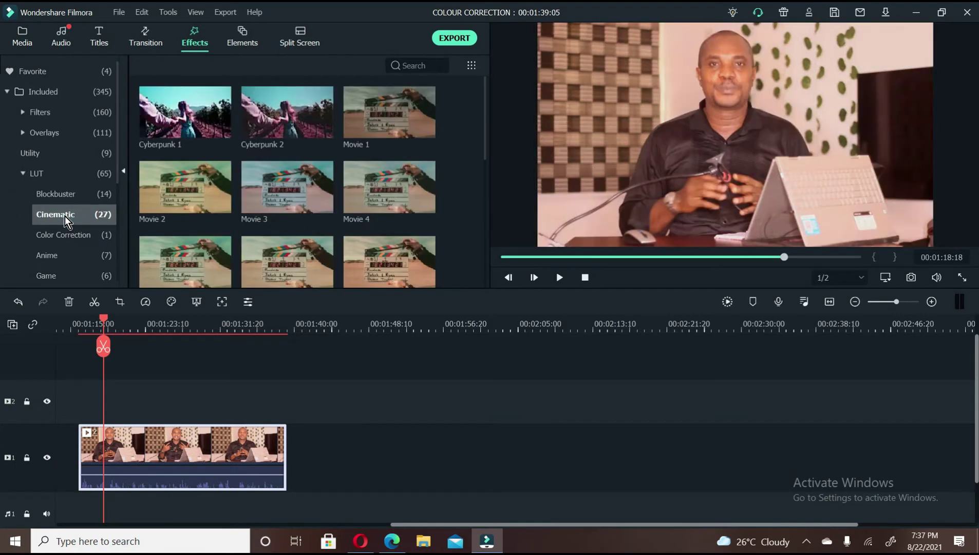
left_click(258, 180)
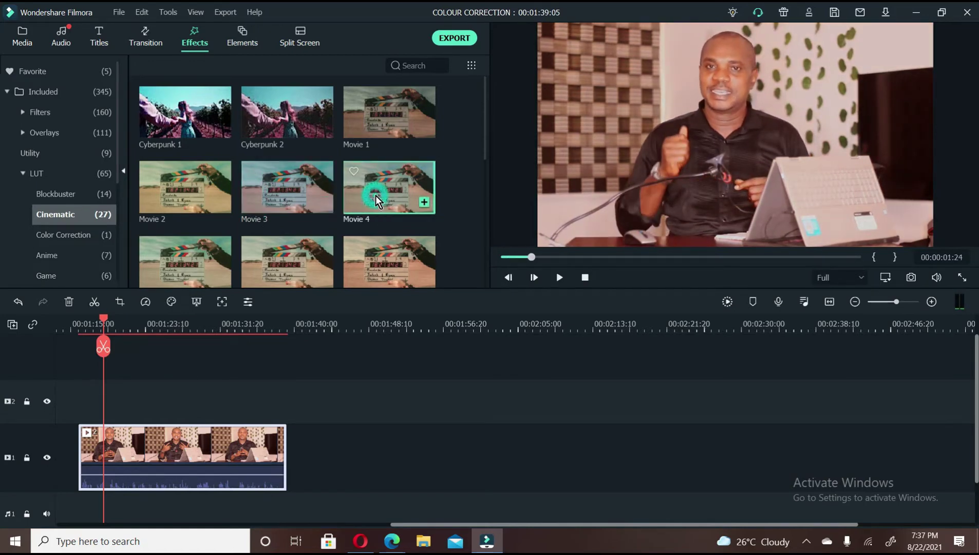
left_click(306, 272)
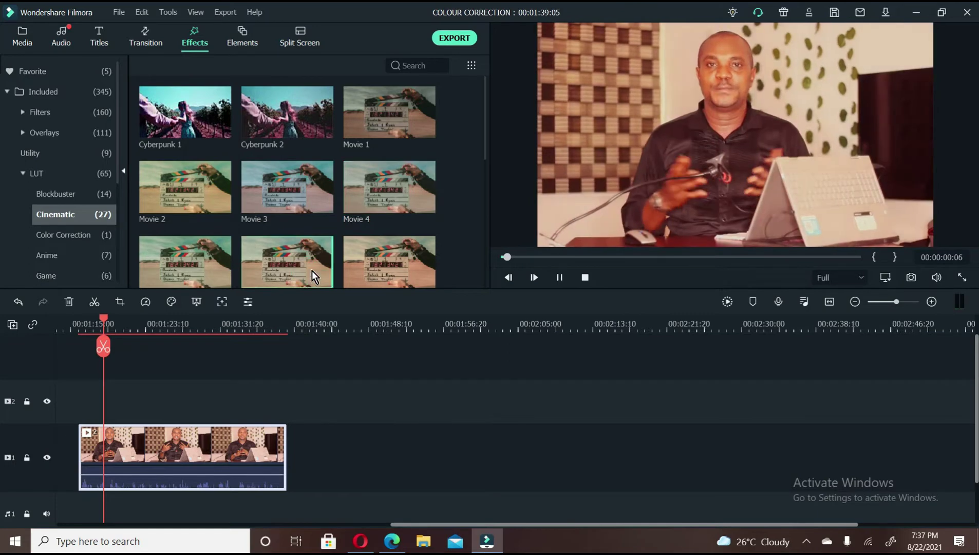
left_click(555, 277)
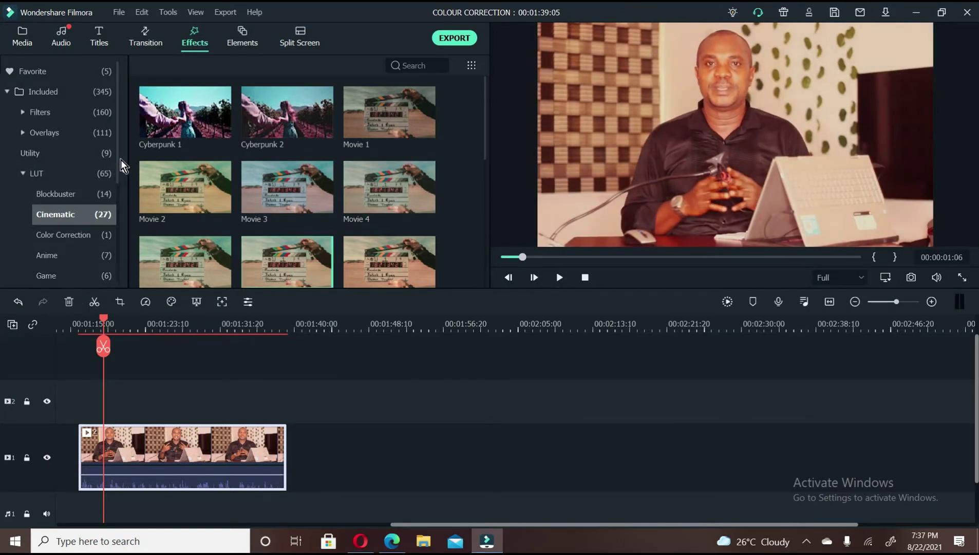
- Preview the Neon 10 LUT from the Neon group
left_click_drag(118, 163, 113, 191)
left_click(45, 236)
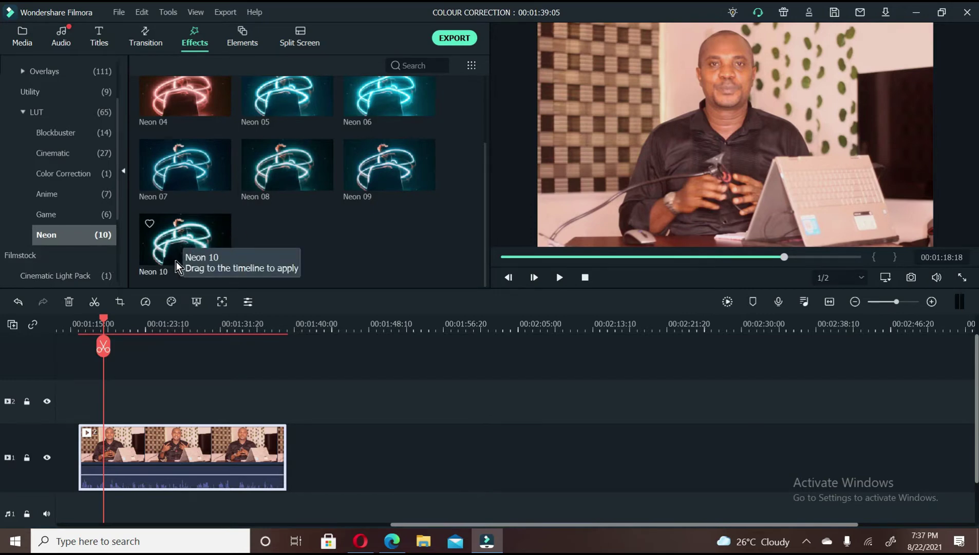
left_click(175, 229)
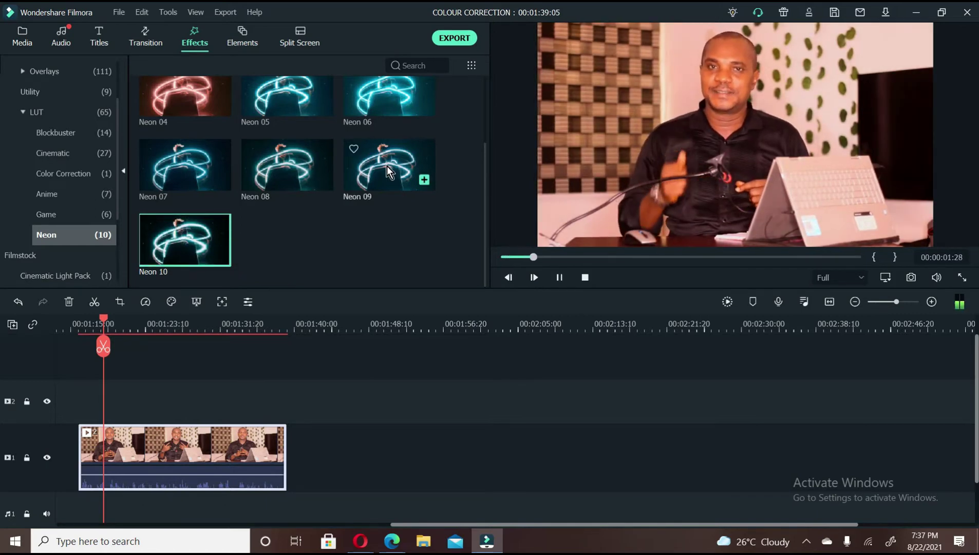
- Preview the Neon 09, Neon 08 and Neon 07 LUTs one after another, pausing each playback
left_click(563, 278)
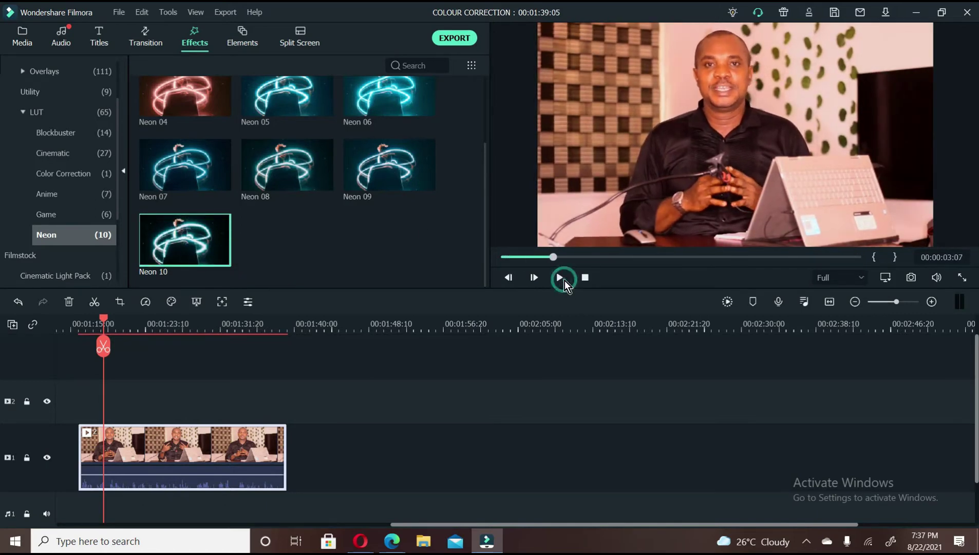
left_click(385, 162)
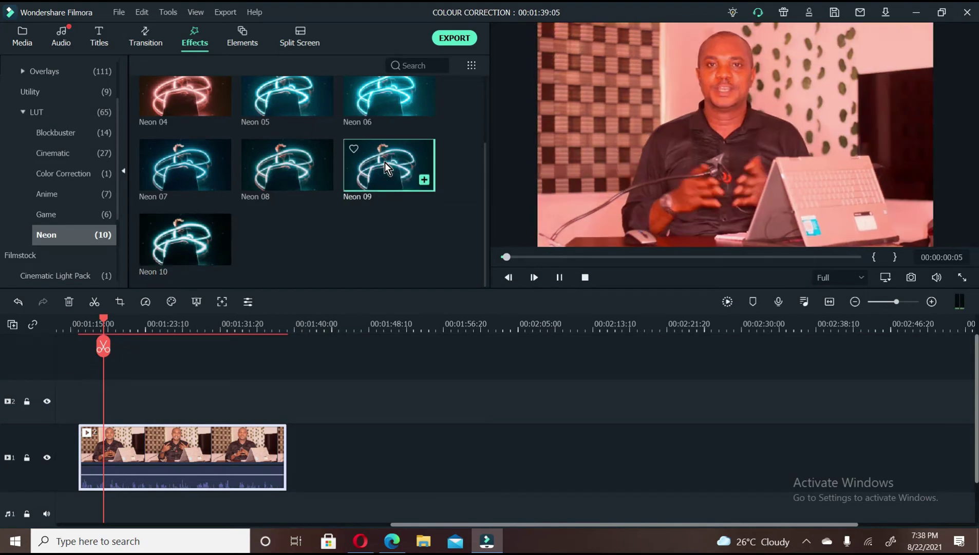
left_click(556, 276)
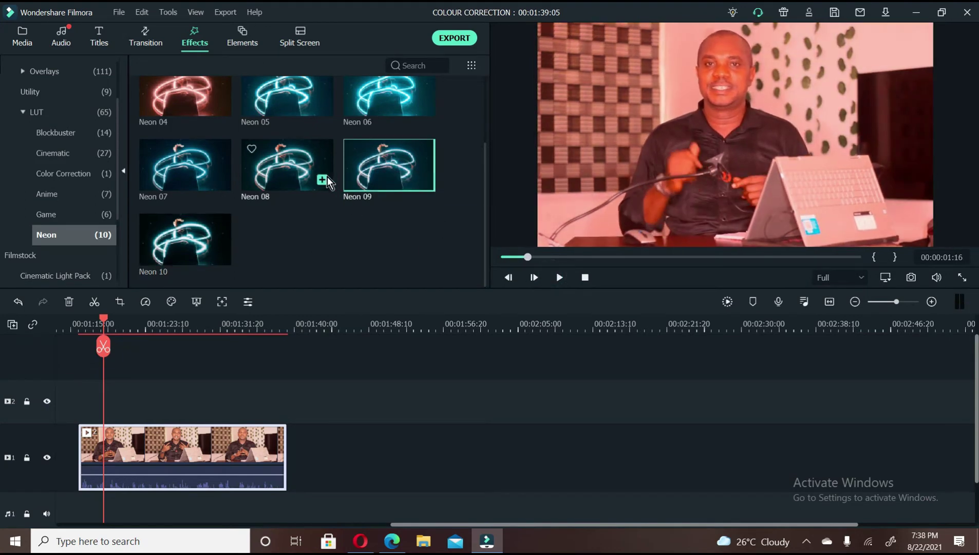
left_click(303, 160)
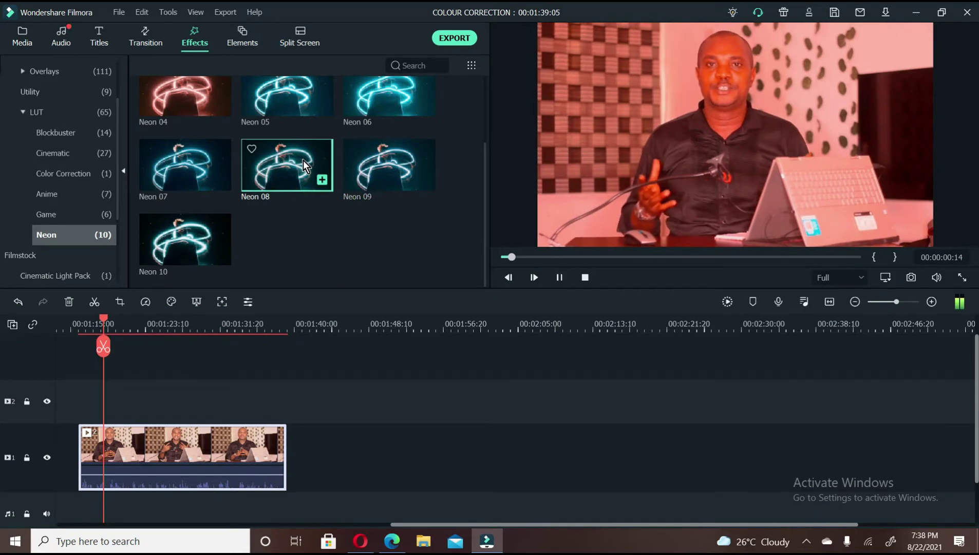
left_click(557, 276)
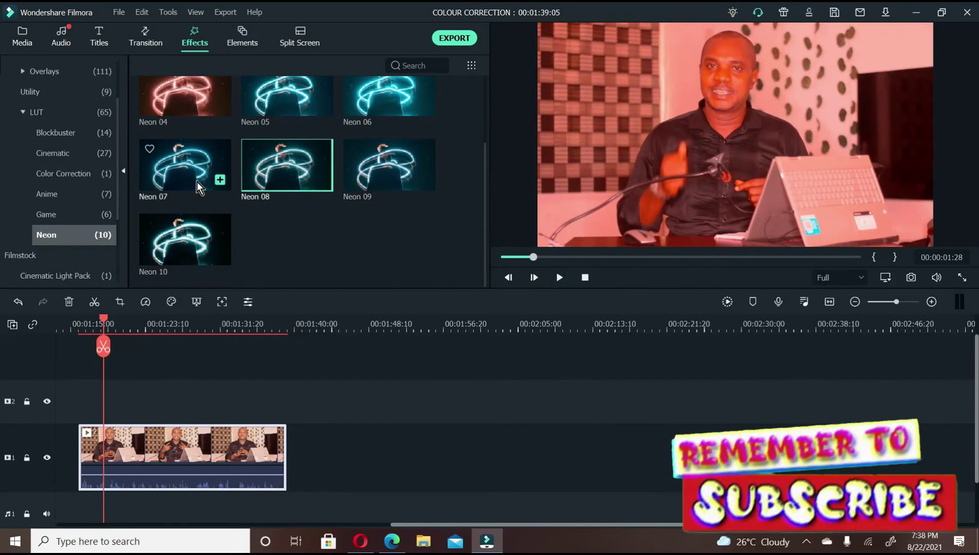
left_click(199, 165)
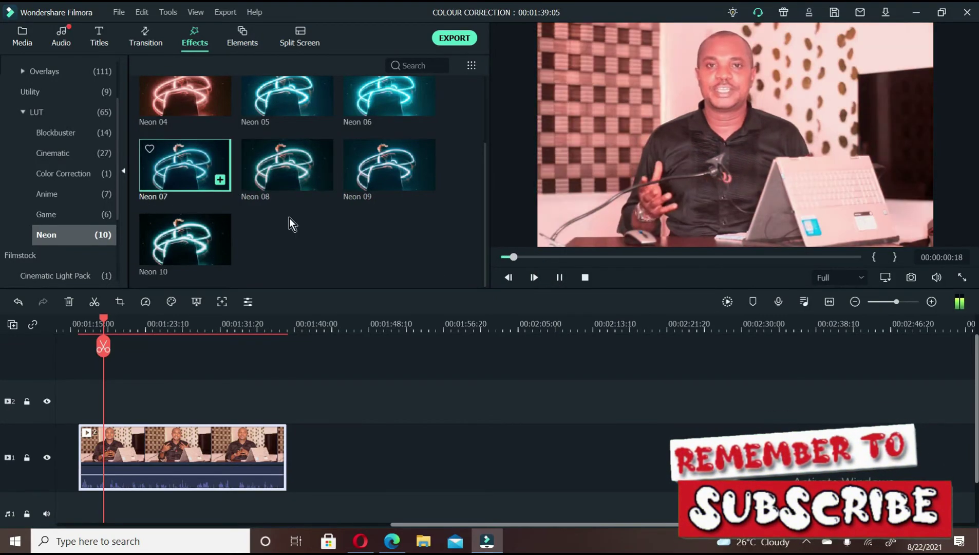
left_click(556, 277)
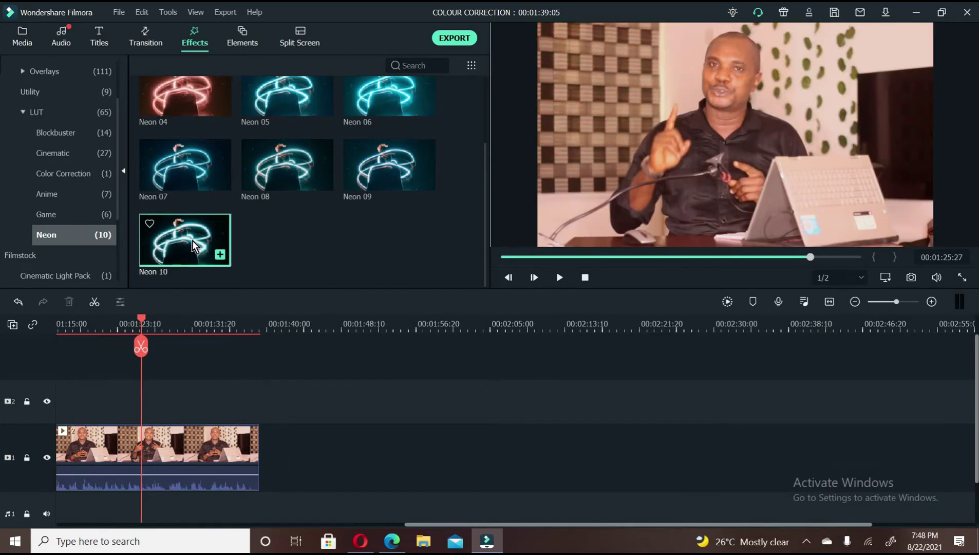
- Place the Neon 10 LUT on the track above the talking-head clip and extend both of its ends toward the clip's edges
left_click_drag(185, 240, 152, 404)
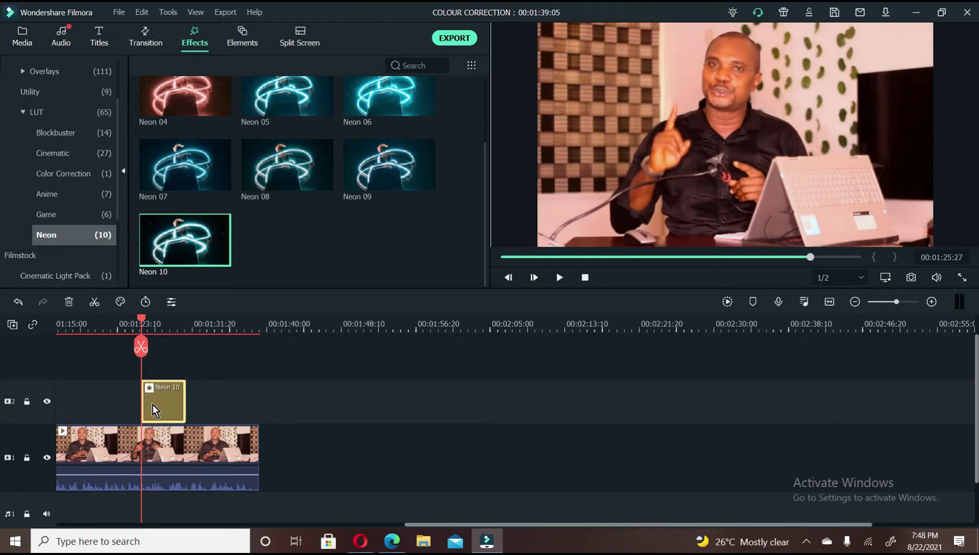
left_click(158, 325)
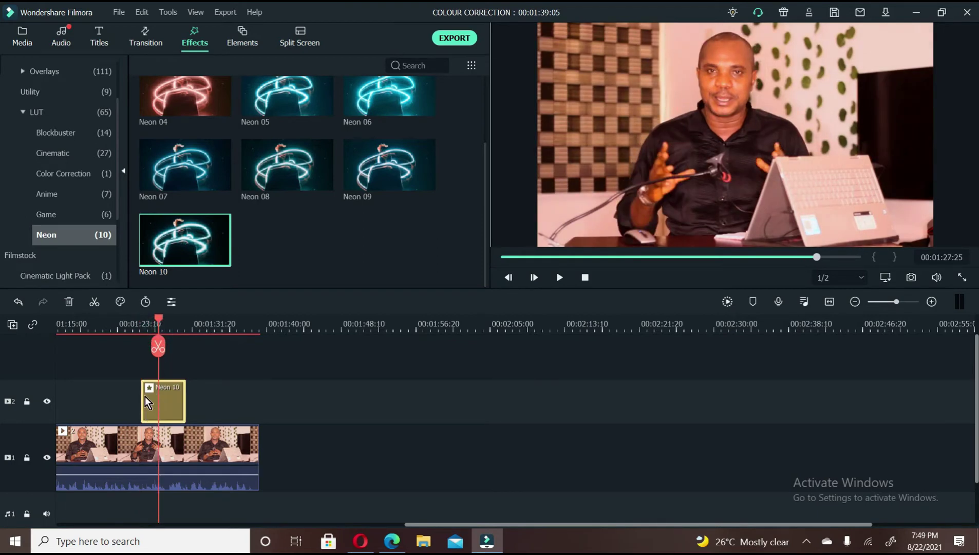
left_click_drag(142, 396, 211, 405)
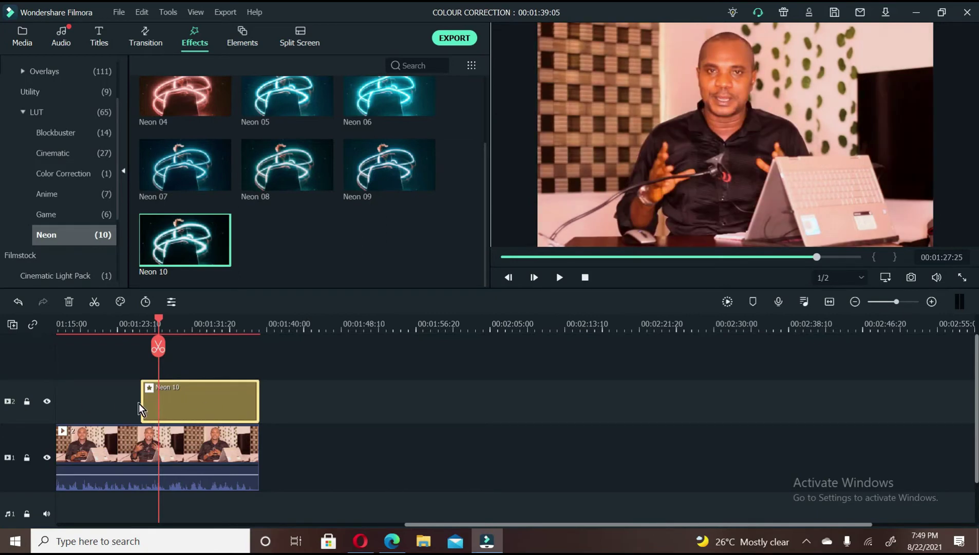
left_click_drag(142, 396, 78, 394)
left_click_drag(241, 391, 181, 400)
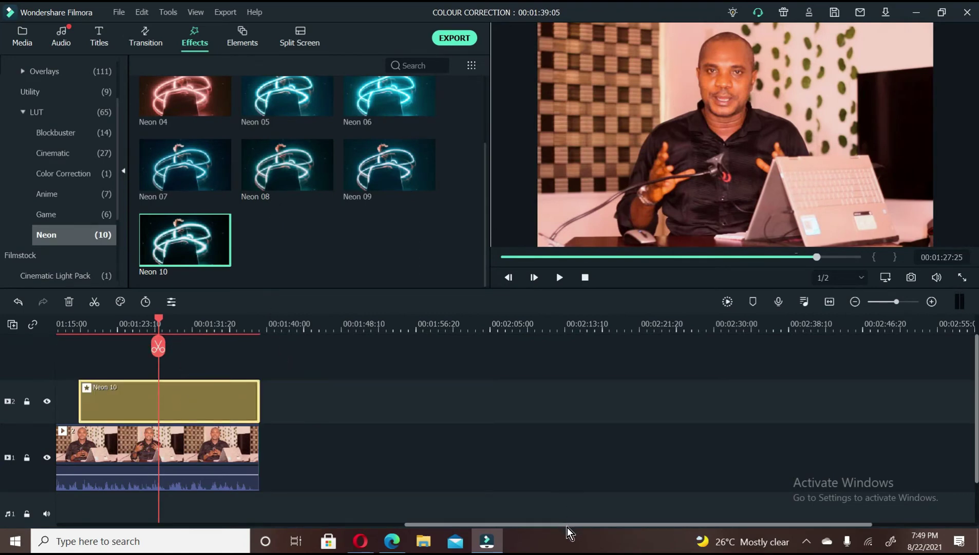
- Align the Neon 10 effect with the clip's start and end, and move the clip past the end of the effect
left_click_drag(567, 526, 562, 524)
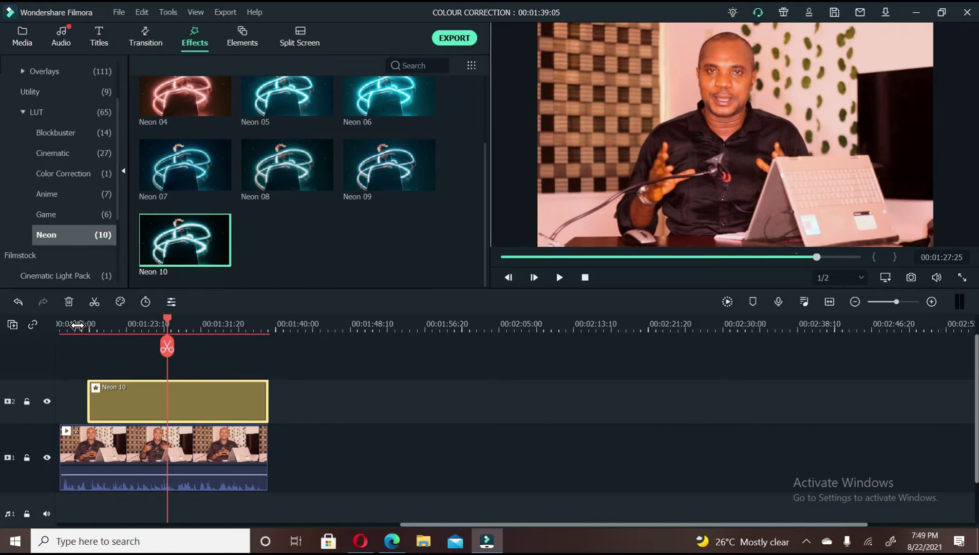
left_click_drag(148, 400, 121, 399)
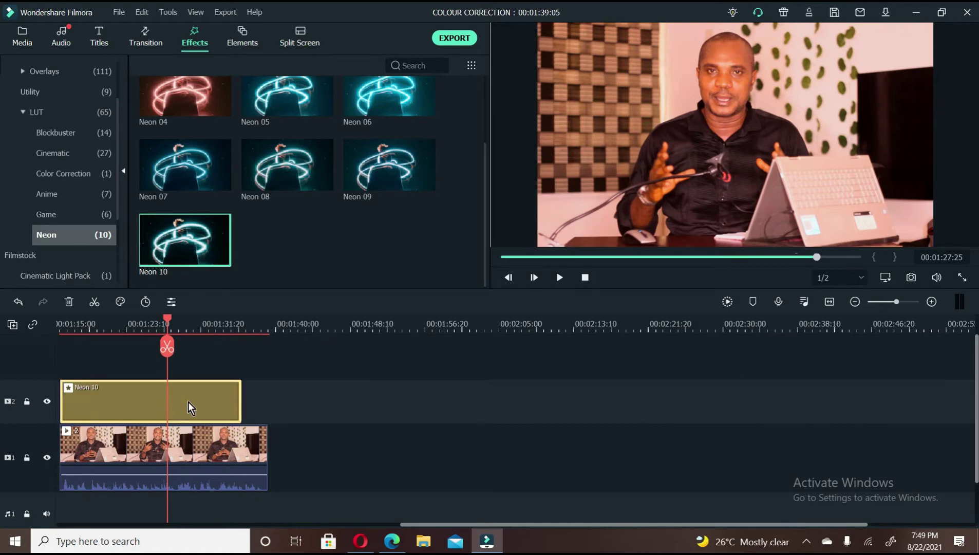
left_click_drag(241, 403, 267, 404)
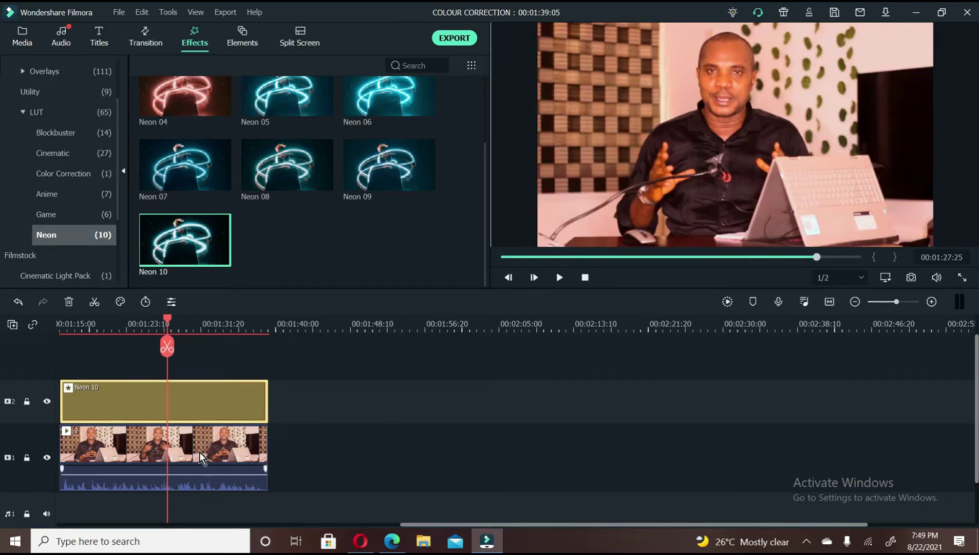
left_click_drag(198, 453, 404, 461)
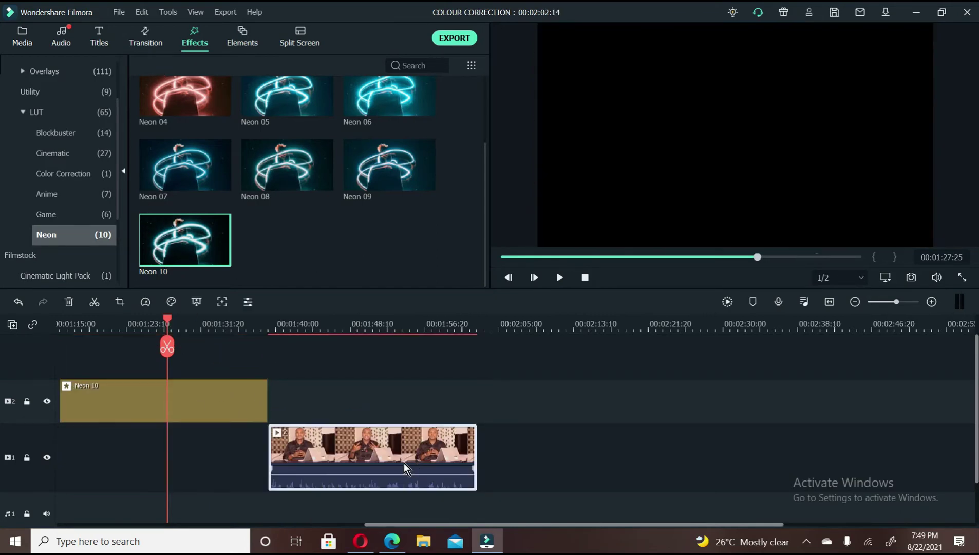
- Try the Cool, Warm, Cool Max, Warm Max and Shadow Details presets in the clip's Advanced Color Correction, and leave without applying any
double_click(390, 451)
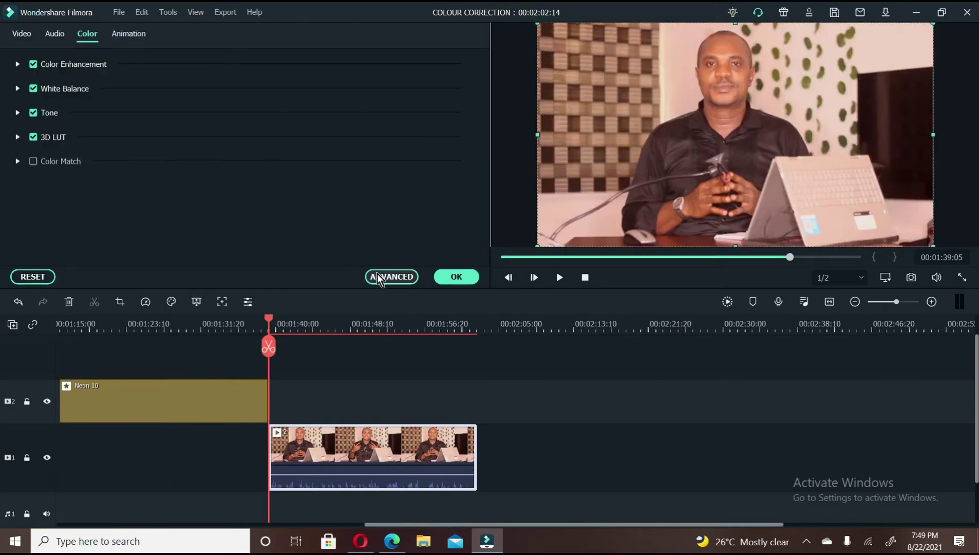
left_click(391, 277)
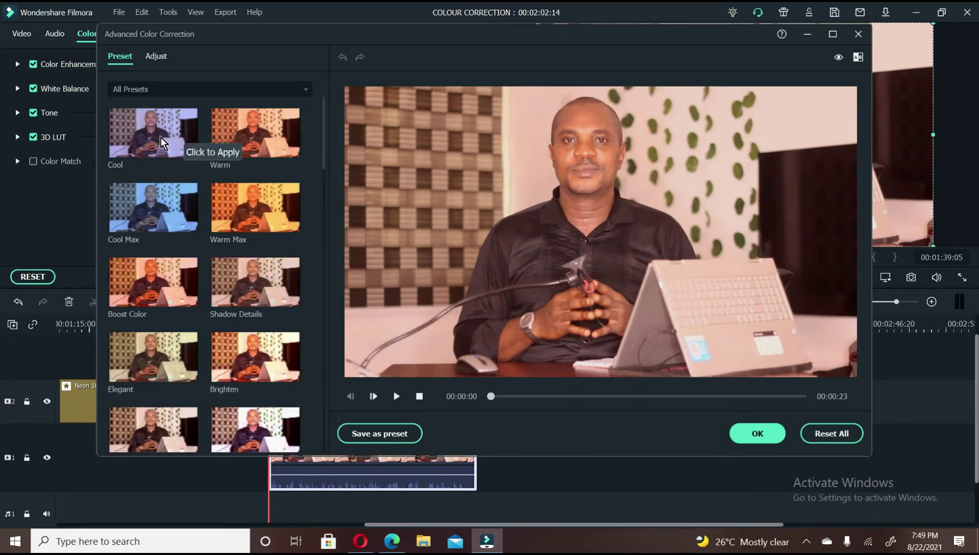
left_click(161, 142)
left_click(242, 139)
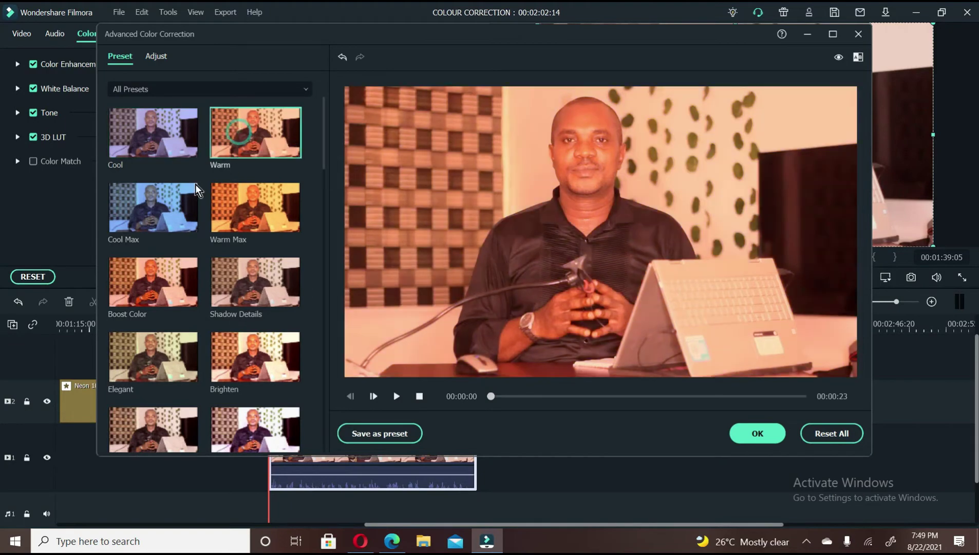
left_click(148, 196)
left_click(261, 192)
left_click(285, 269)
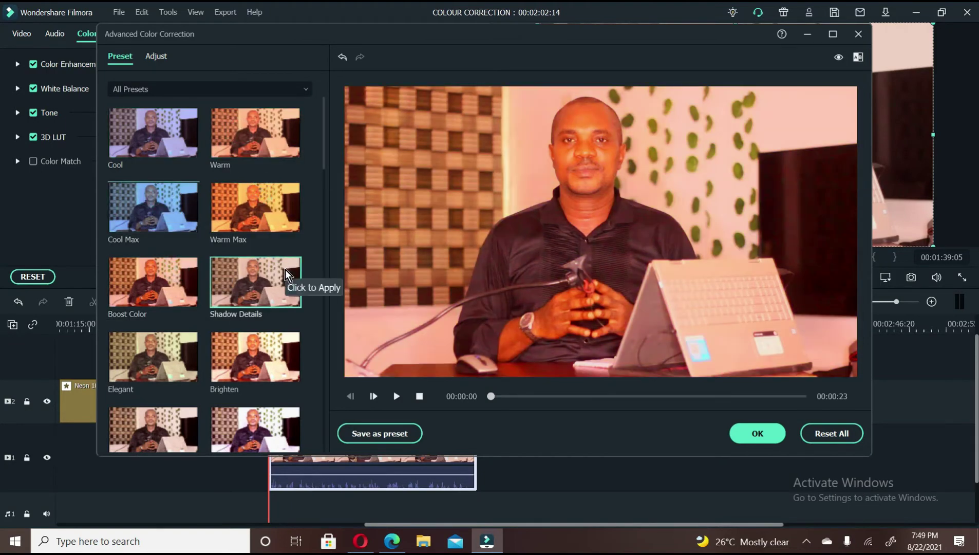
left_click(858, 35)
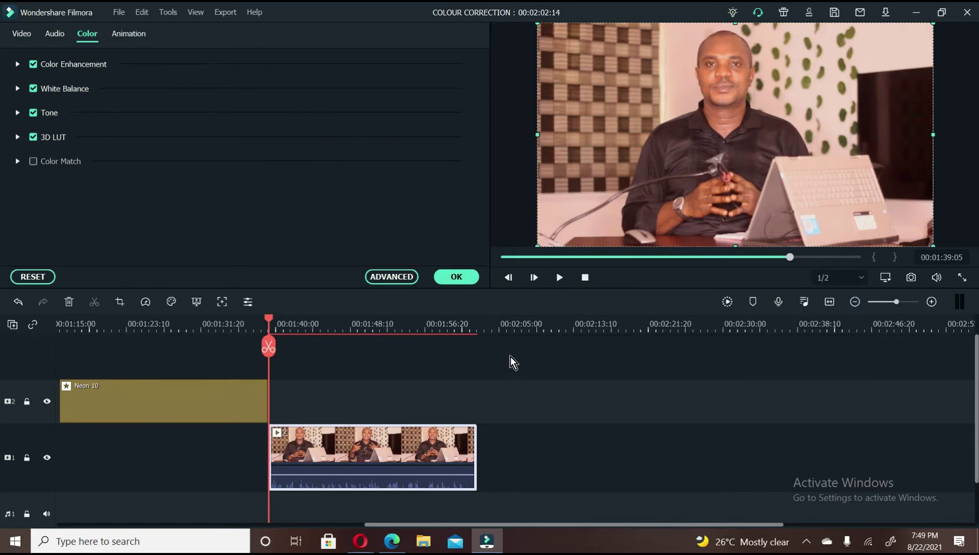
left_click(465, 279)
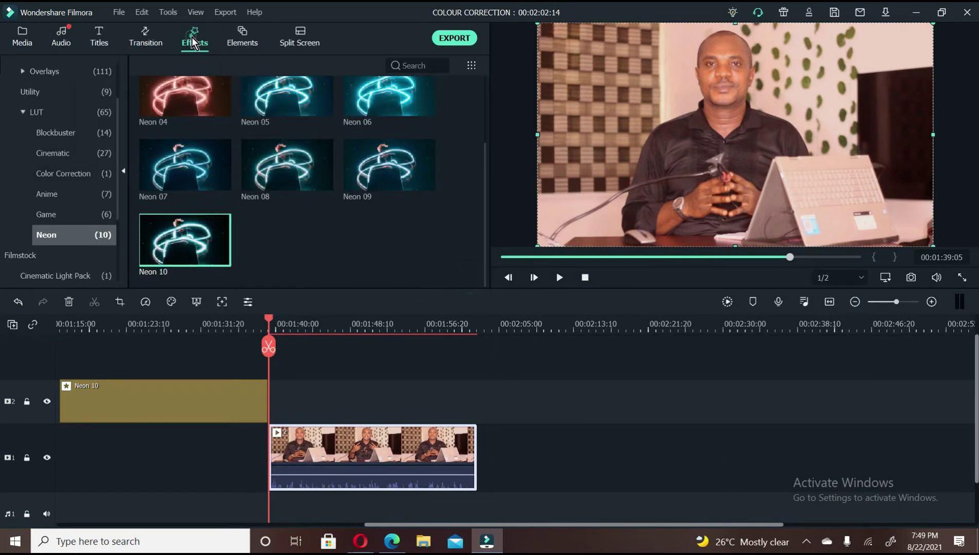
- Browse the Blockbuster, Cinematic, Color Correction, Anime, Game and Neon LUT groups for an effect to place above the clip
left_click(26, 112)
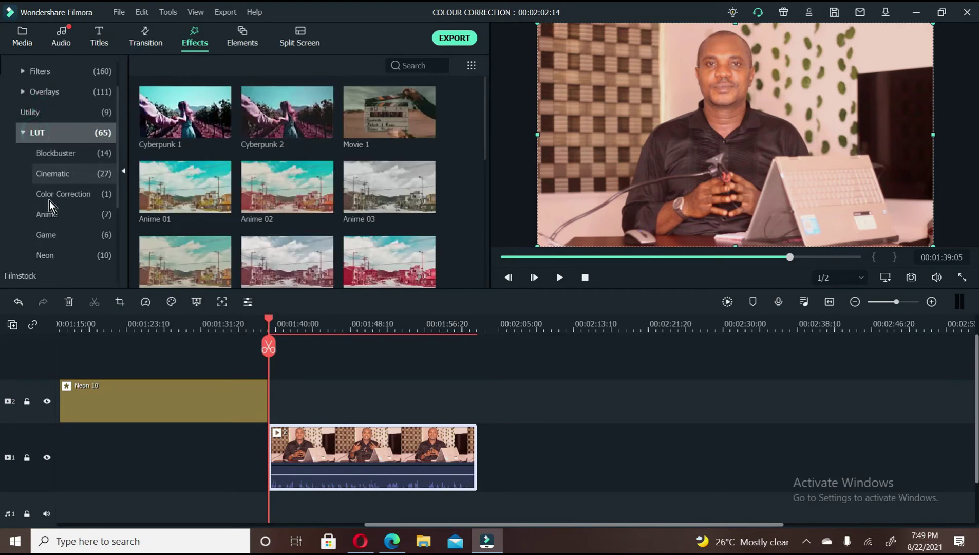
left_click(60, 154)
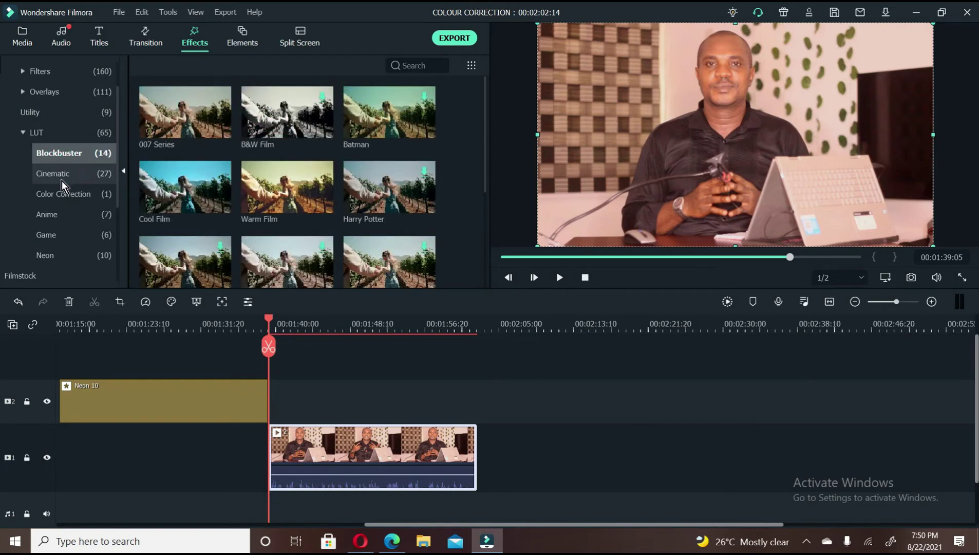
left_click(62, 181)
left_click(62, 197)
left_click(63, 214)
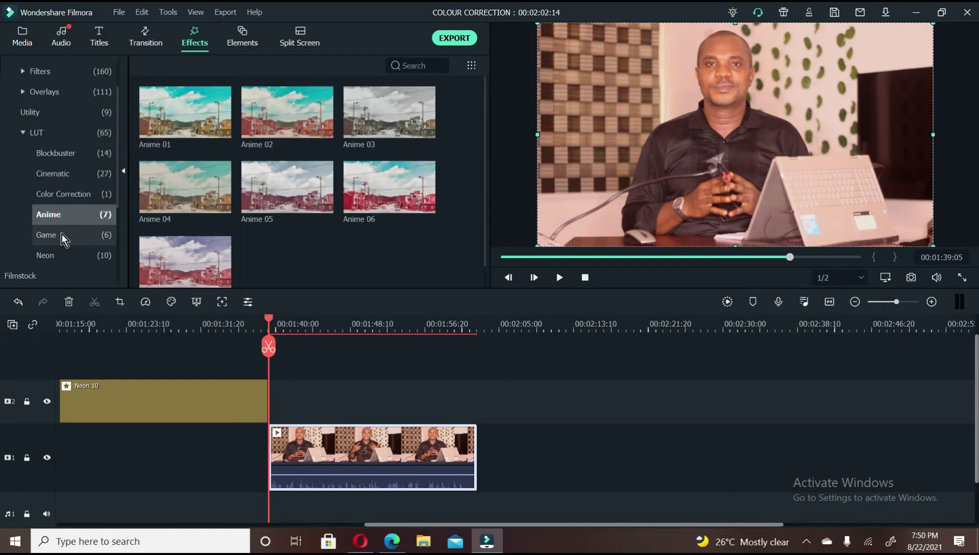
left_click(63, 234)
left_click(65, 259)
left_click(64, 235)
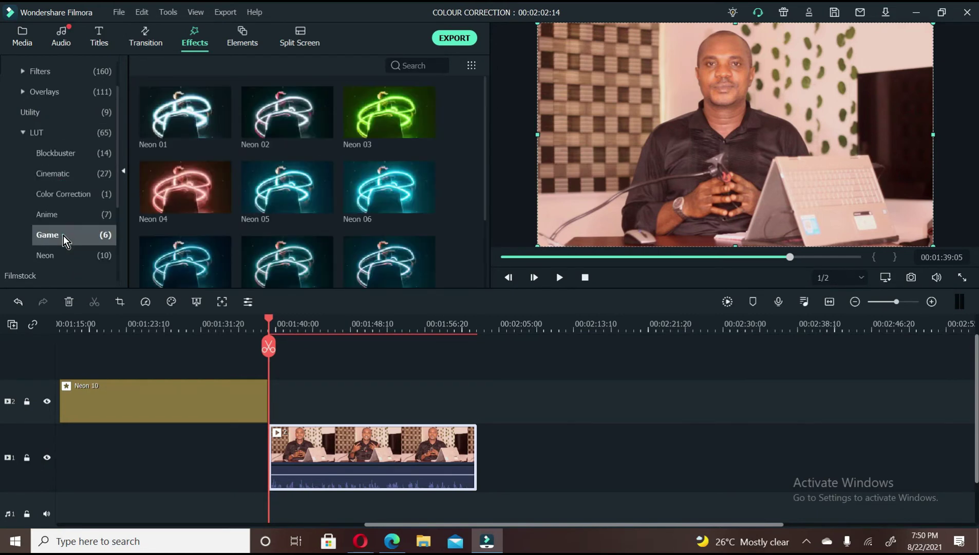
left_click_drag(280, 122, 302, 404)
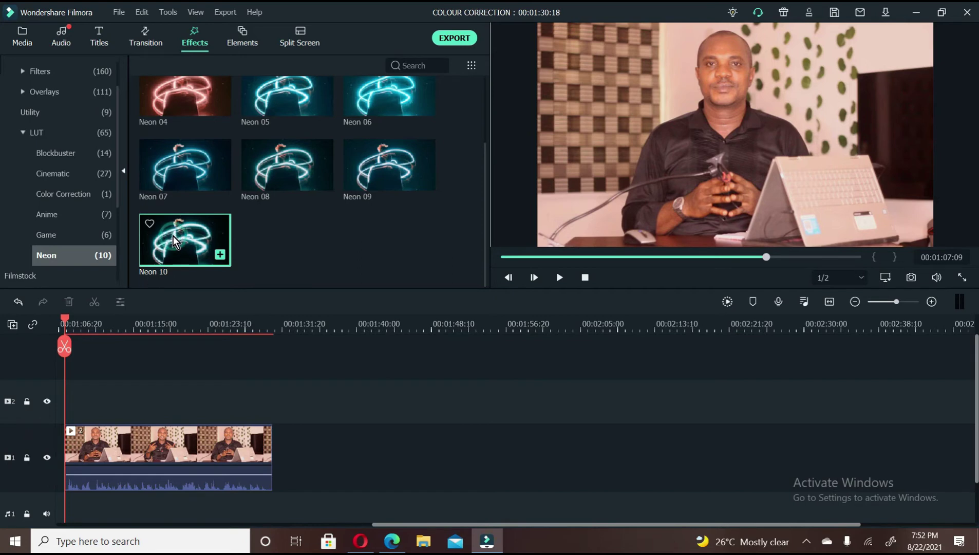
- Place the Neon 10 LUT above the clip across its full length and move the playhead to 00:01:08:20
left_click_drag(173, 236, 270, 406)
left_click(76, 324)
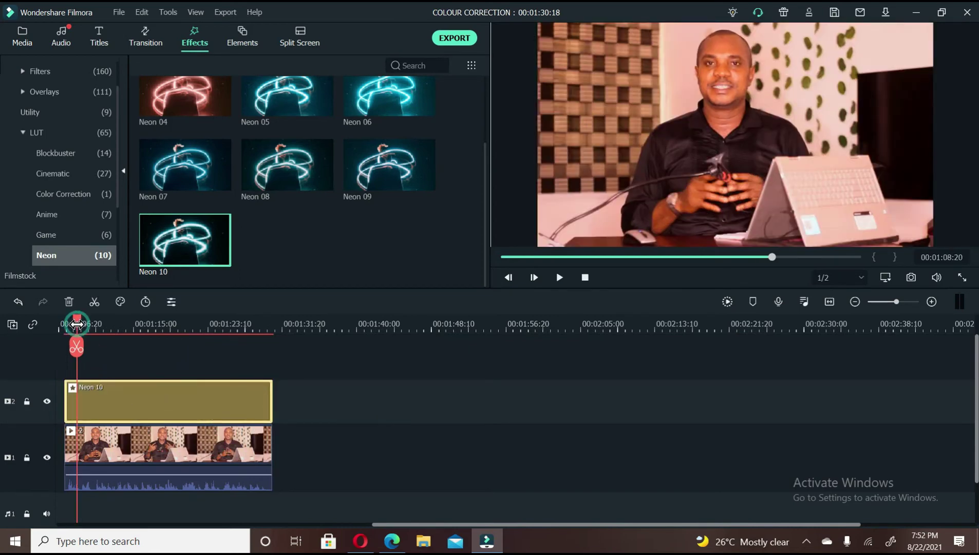
- Compare the frame without and with Neon 10 by shifting the effect aside and undoing that, including a full-screen view
left_click_drag(110, 397, 210, 398)
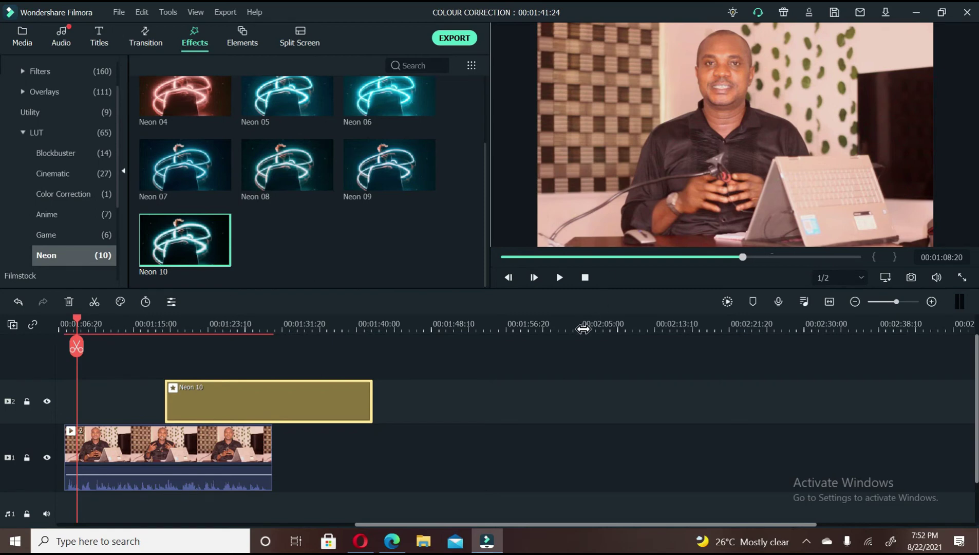
key("ctrl+z")
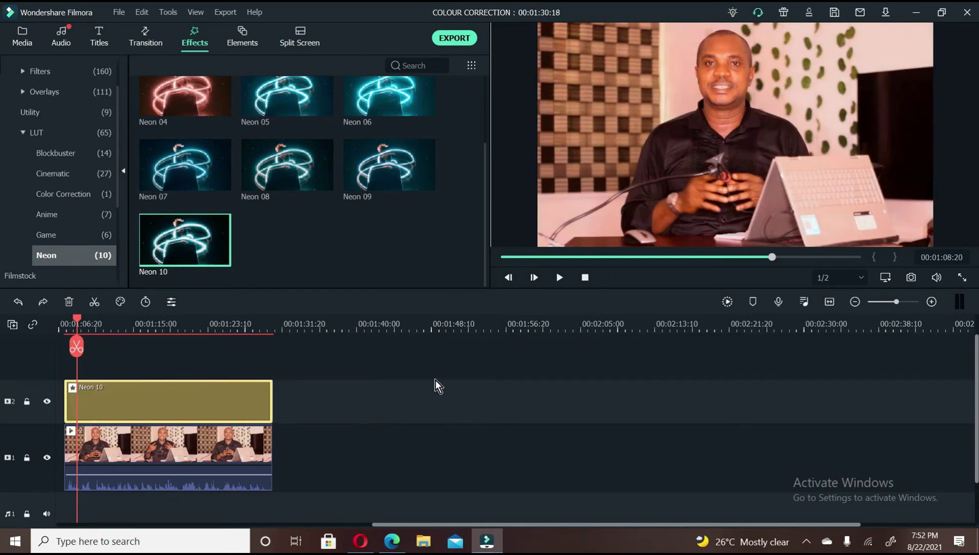
left_click(963, 278)
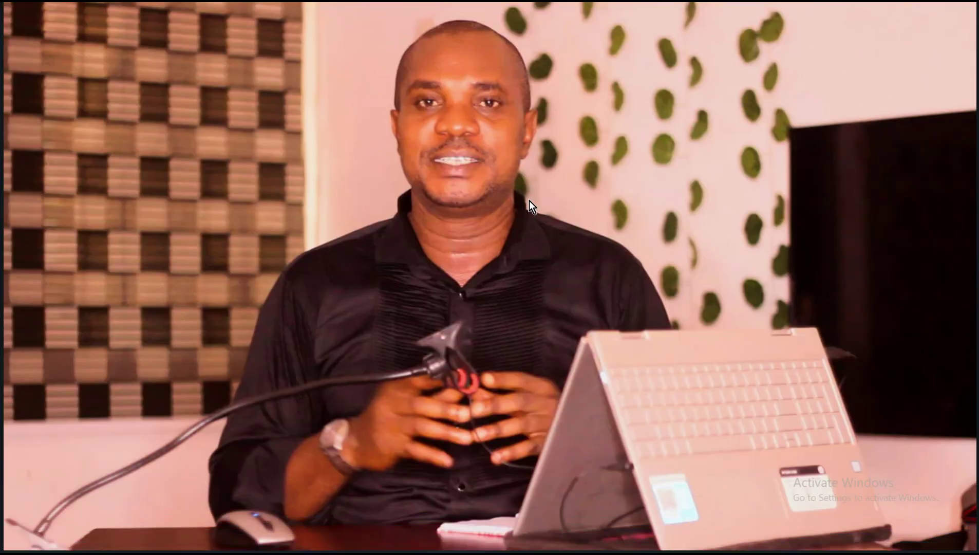
key("Escape")
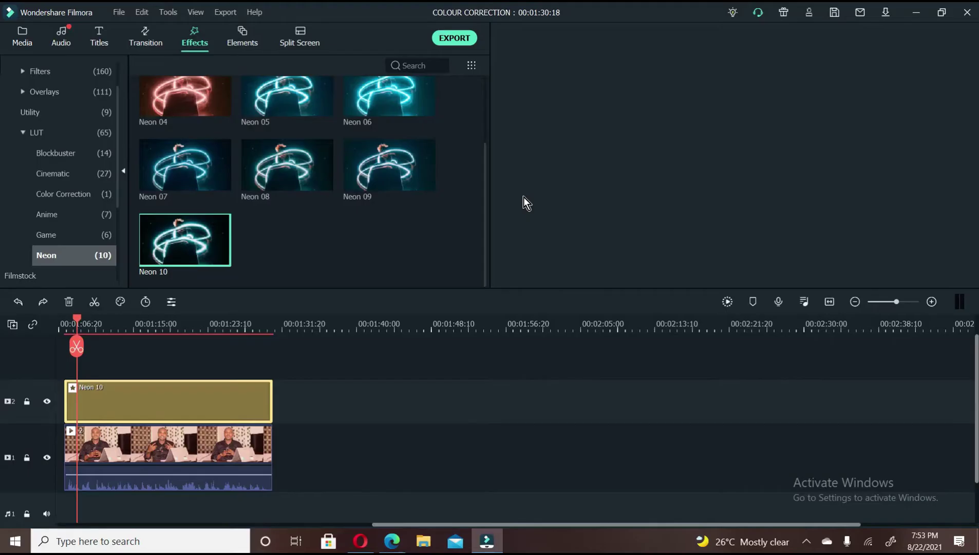
- Set the Neon 10 effect's alpha to 84
left_click(152, 398)
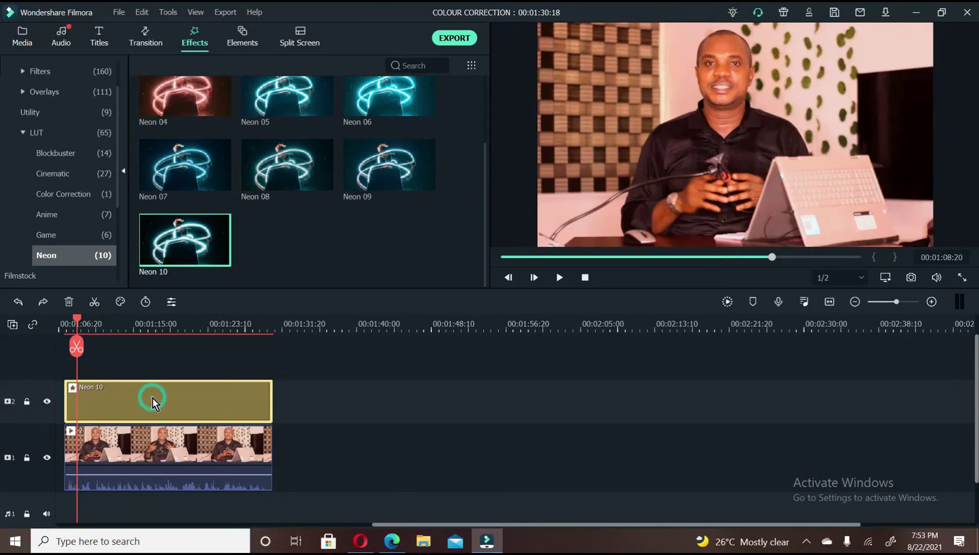
double_click(152, 398)
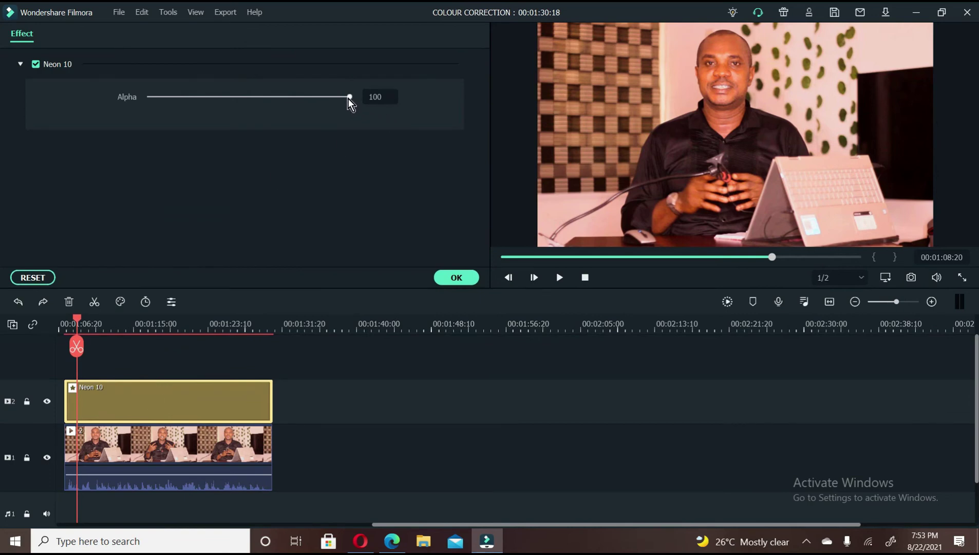
left_click_drag(349, 98, 317, 94)
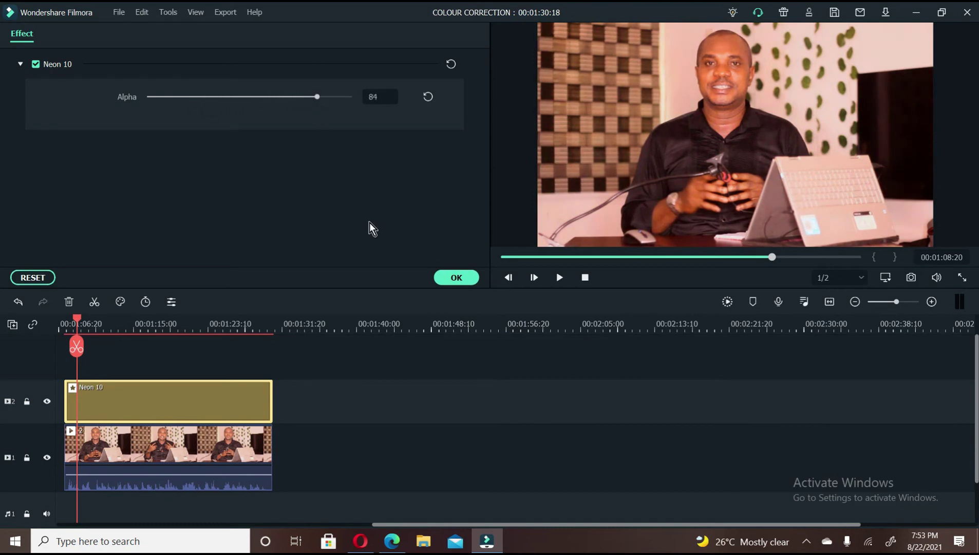